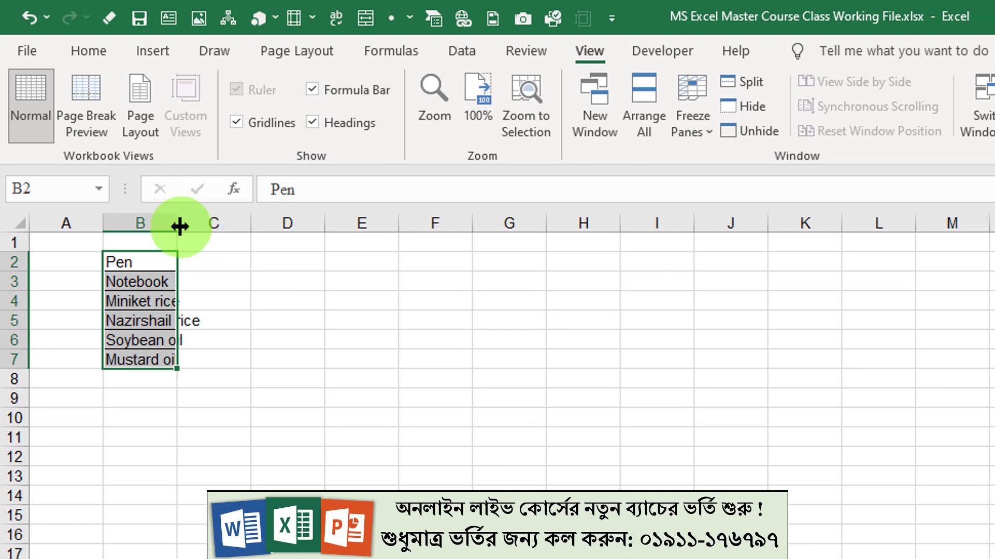
Fit column B's width to its item names and enter 5 as the rate for Pen in C2
double_click(177, 224)
click(260, 266)
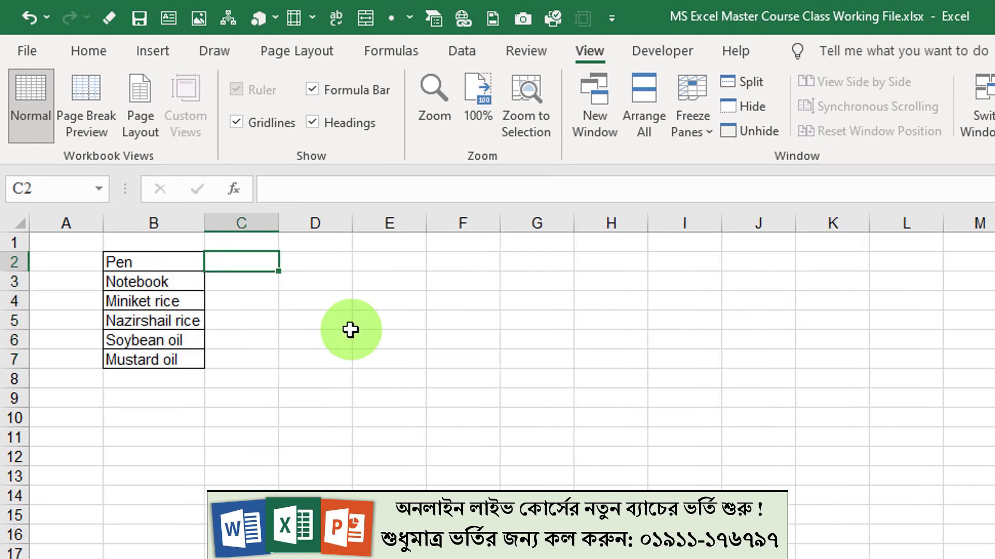
drag(132, 262, 135, 482)
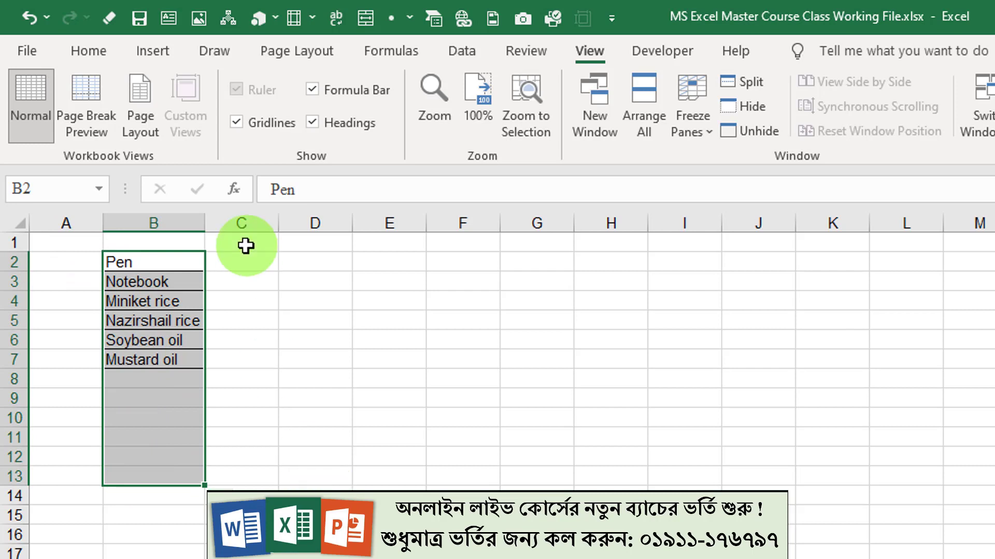
click(238, 266)
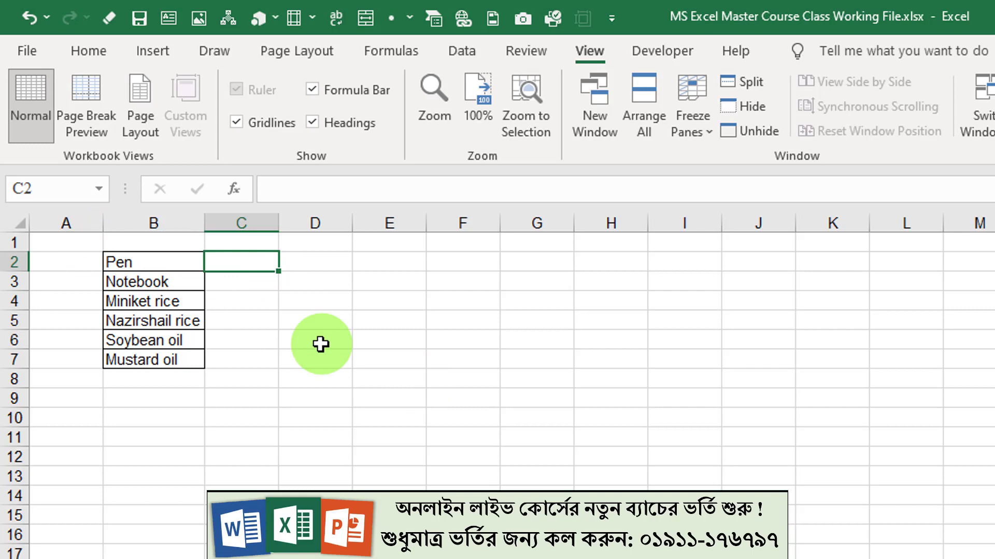
text(5)
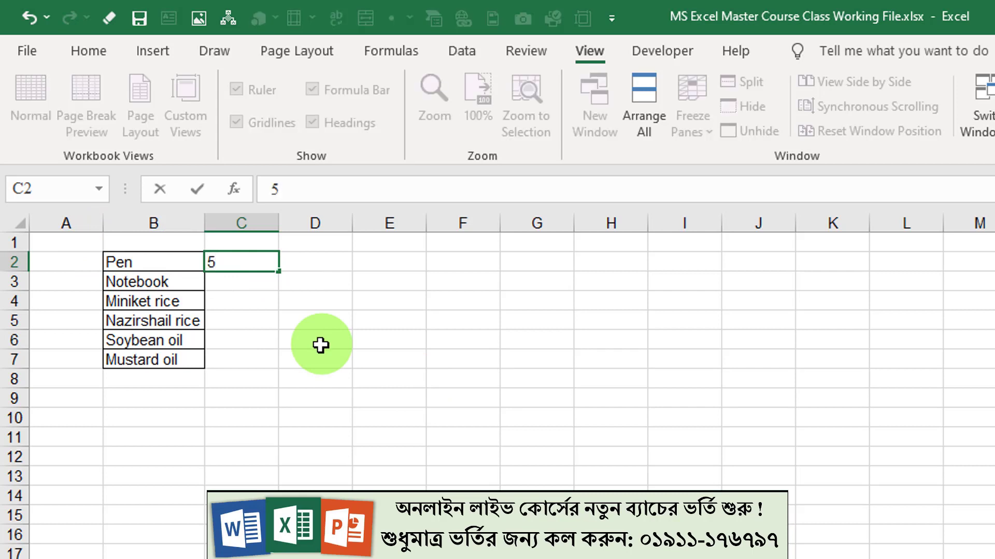
click(260, 283)
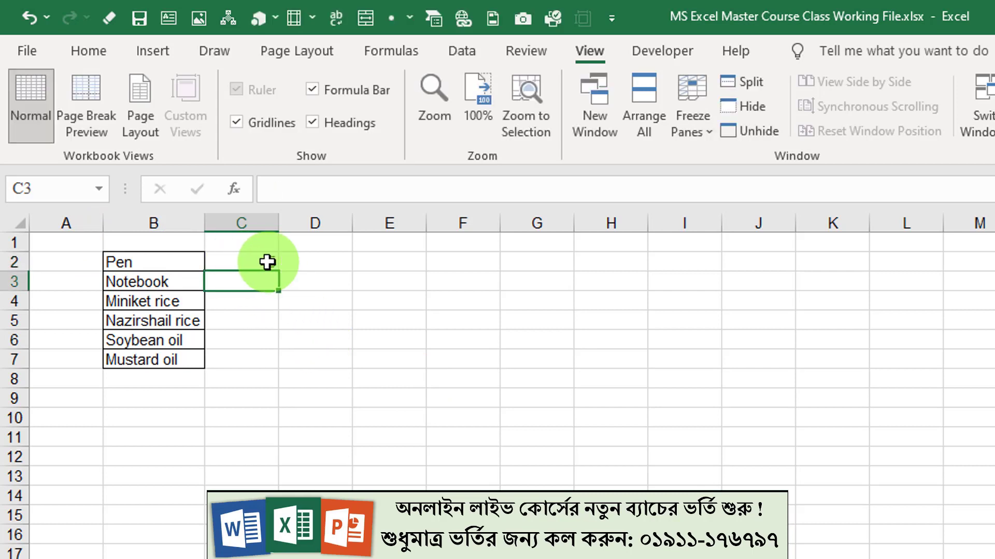
Add the headers "Item Name" in B1 and "Rate (Per)" in C1 above the item list
click(155, 242)
text(I)
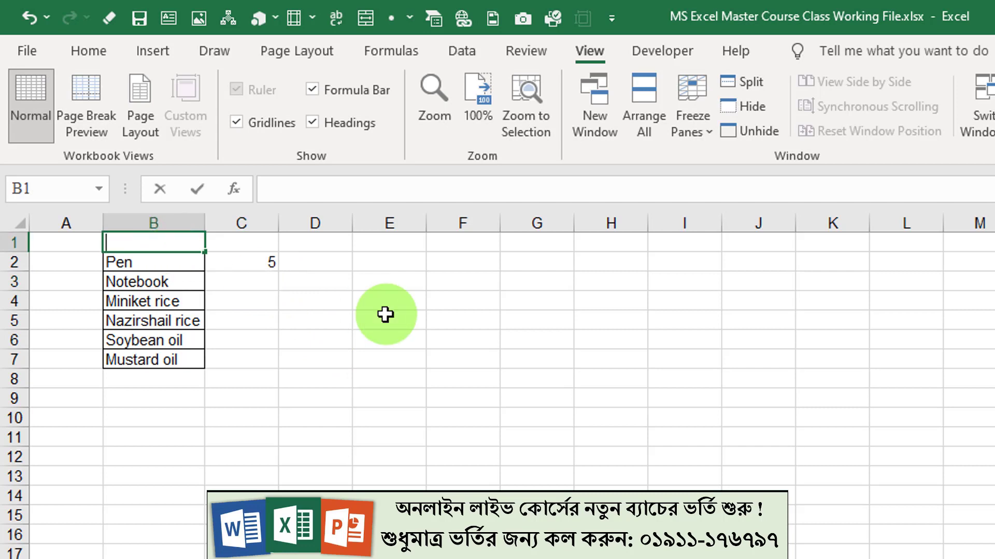
text(tem Name)
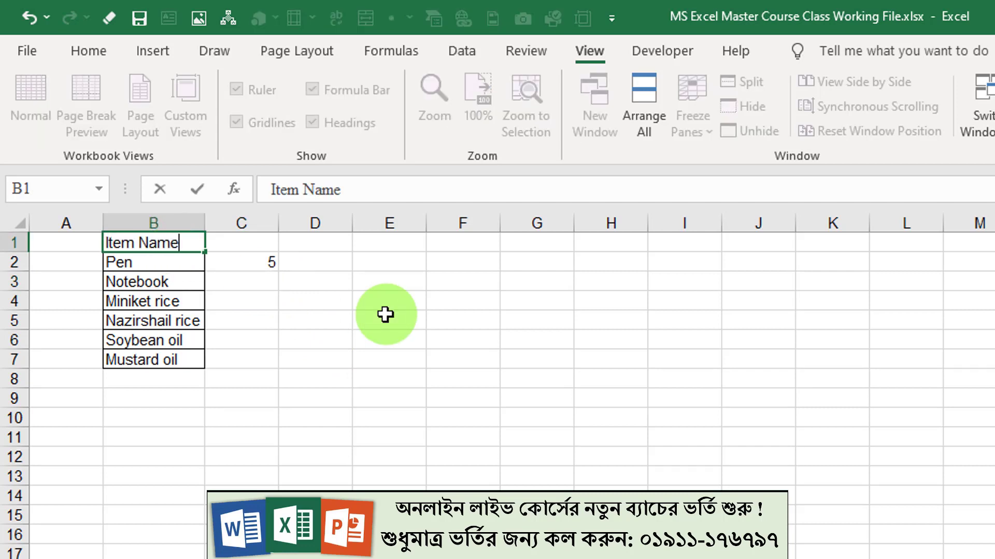
key(Tab)
text(R)
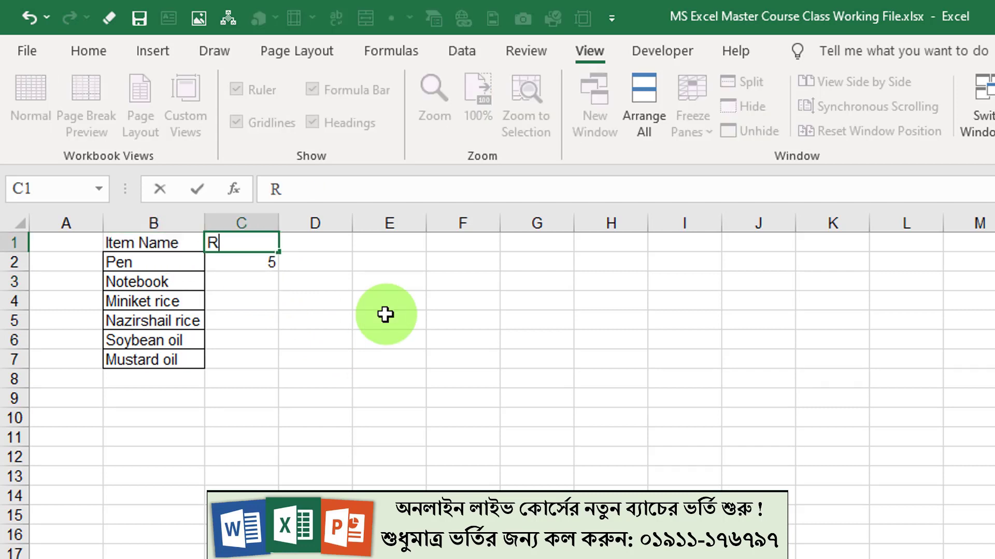
text(ate)
click(262, 262)
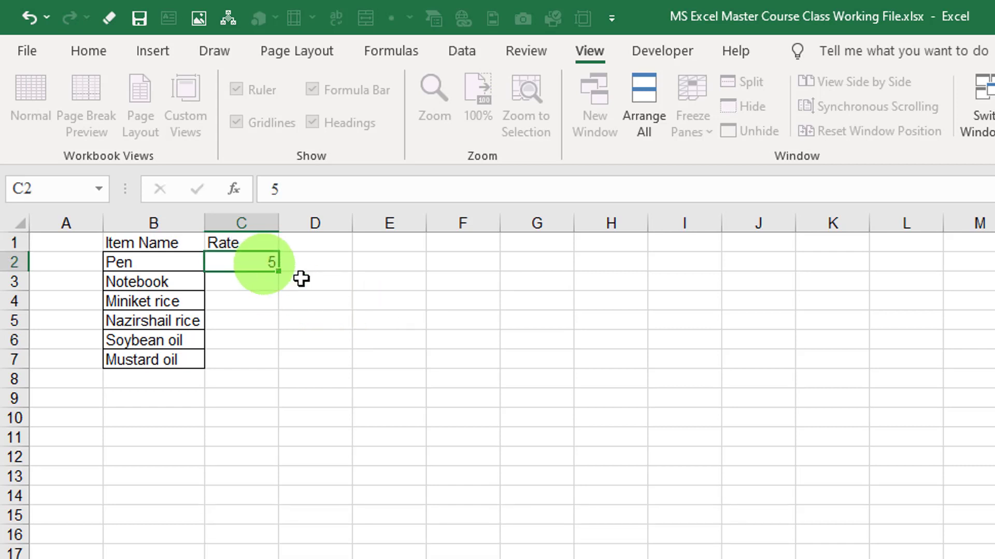
click(253, 247)
key(F2)
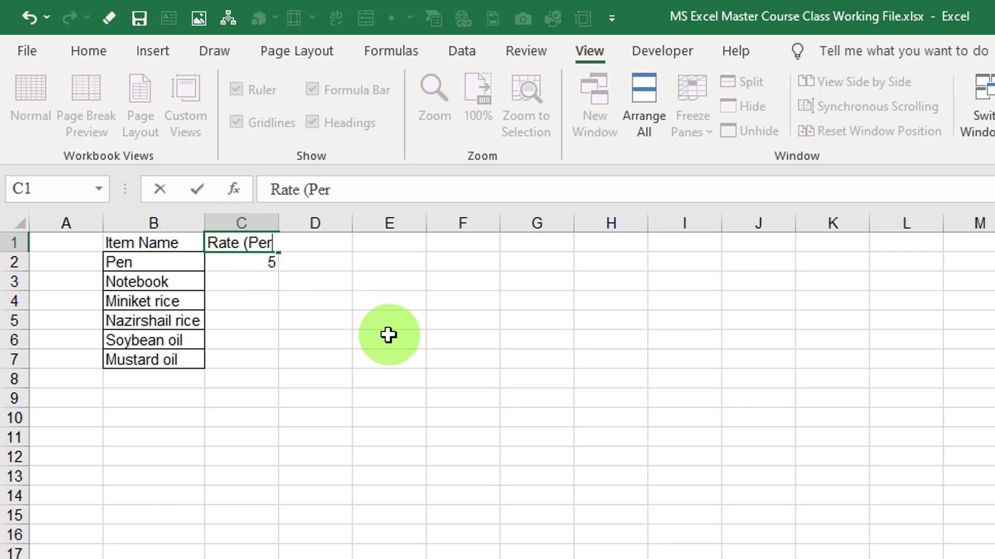
click(253, 264)
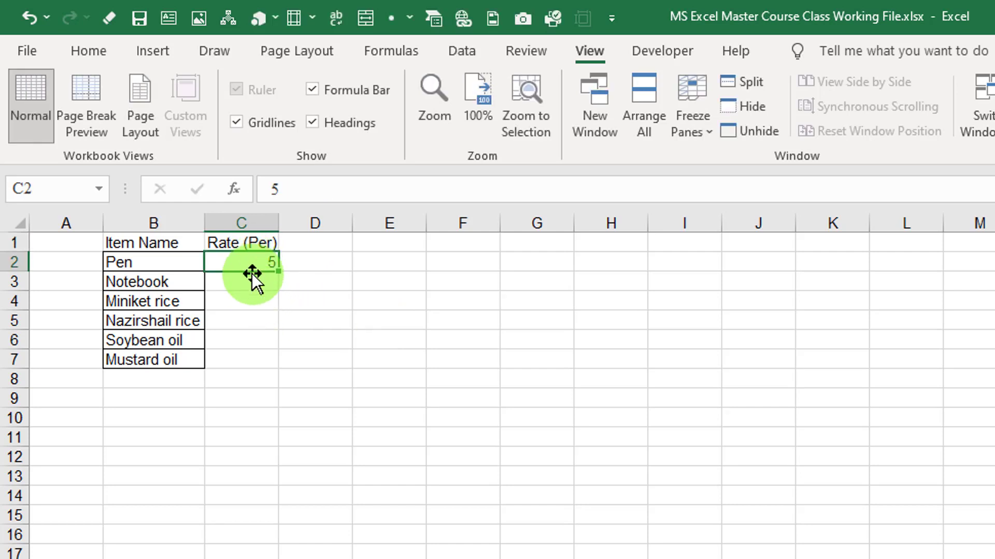
Enter the rates 25, 65, 80, 160 and 200 in C3:C7 for Notebook through Mustard oil
click(252, 275)
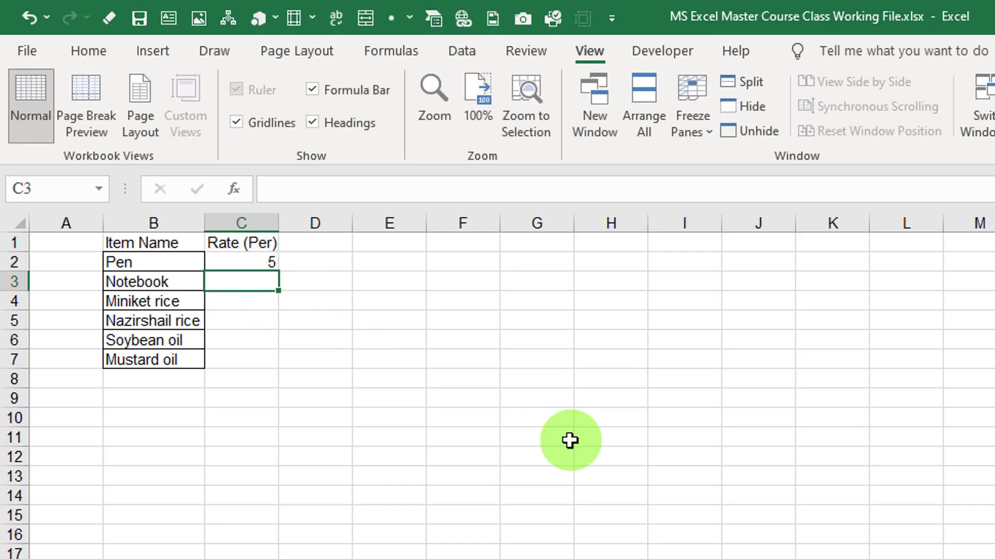
text(25)
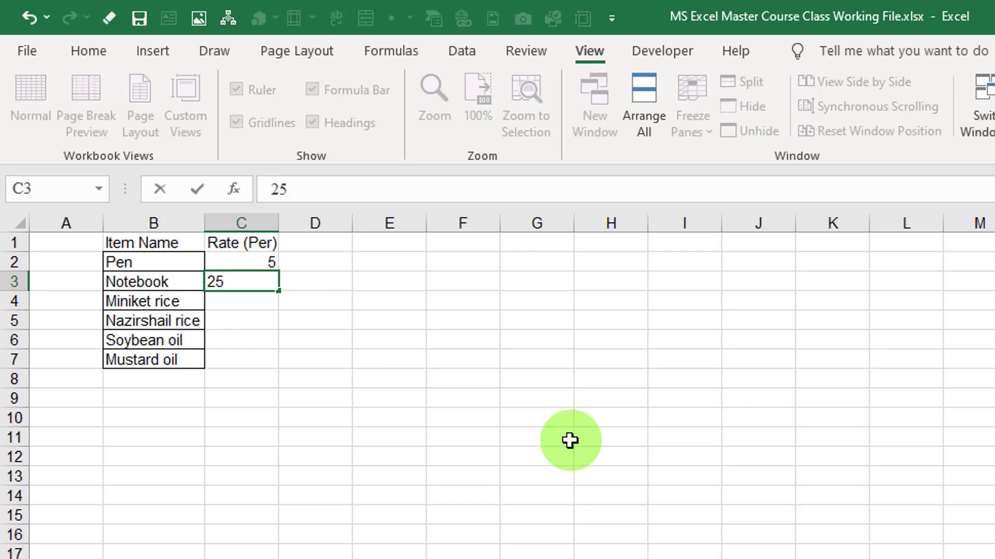
key(Return)
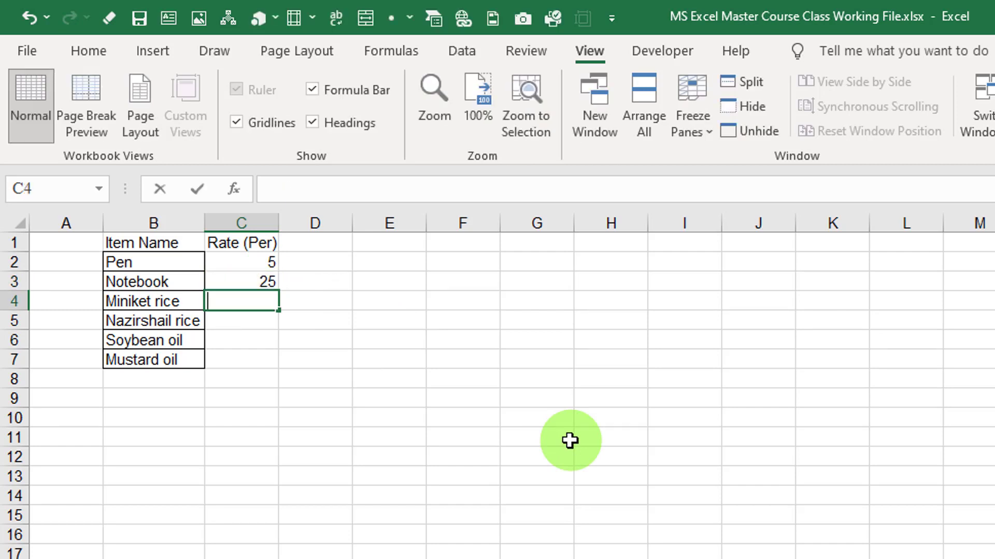
text(65)
key(Return)
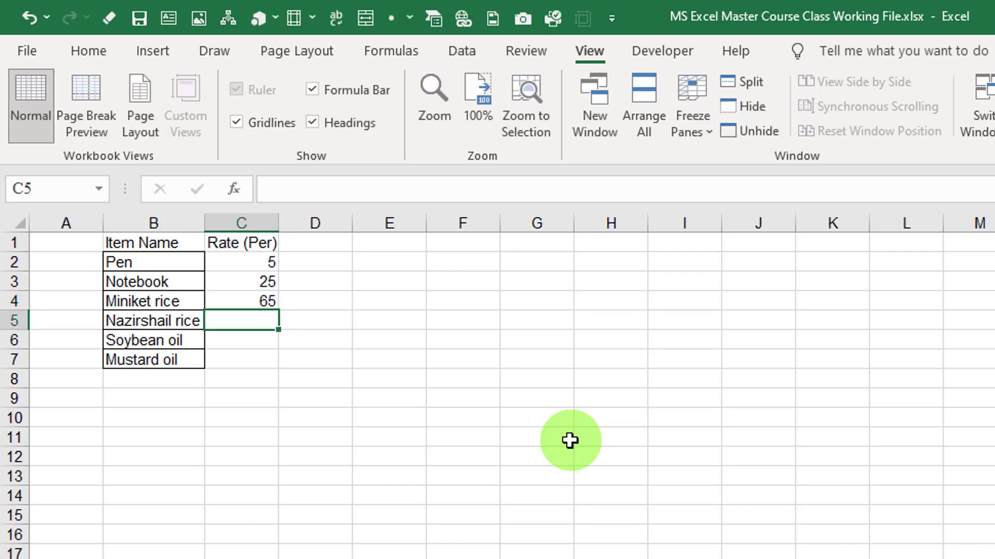
text(80)
key(Return)
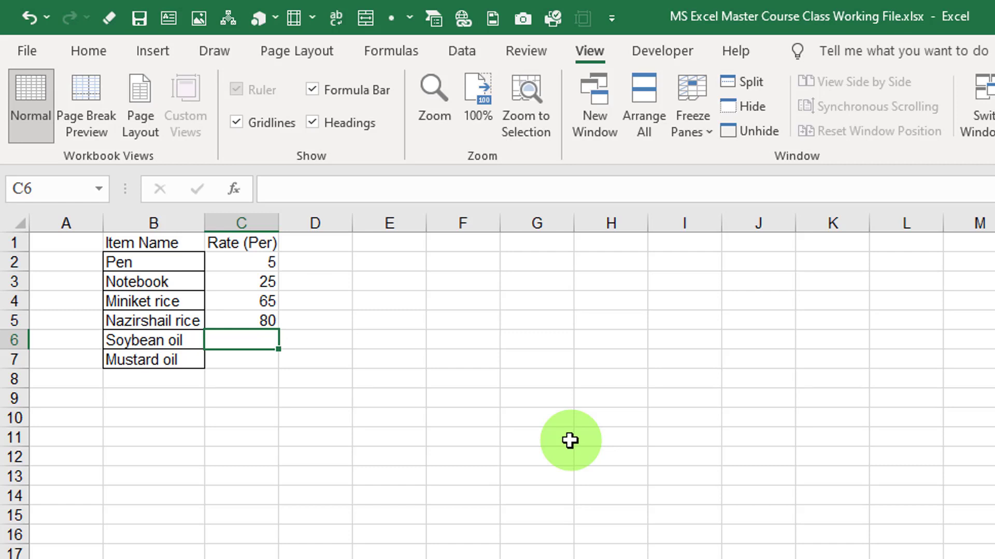
text(160)
key(Return)
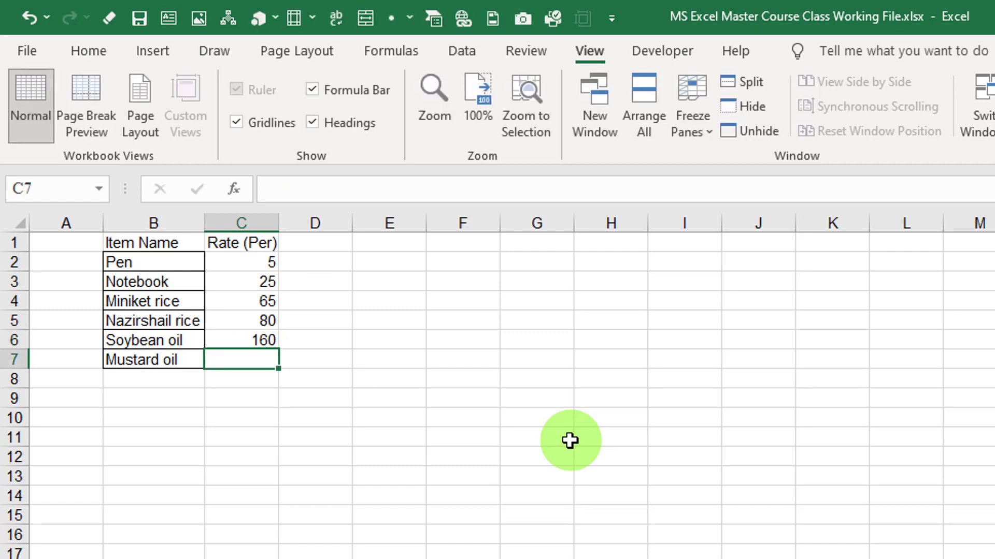
text(200)
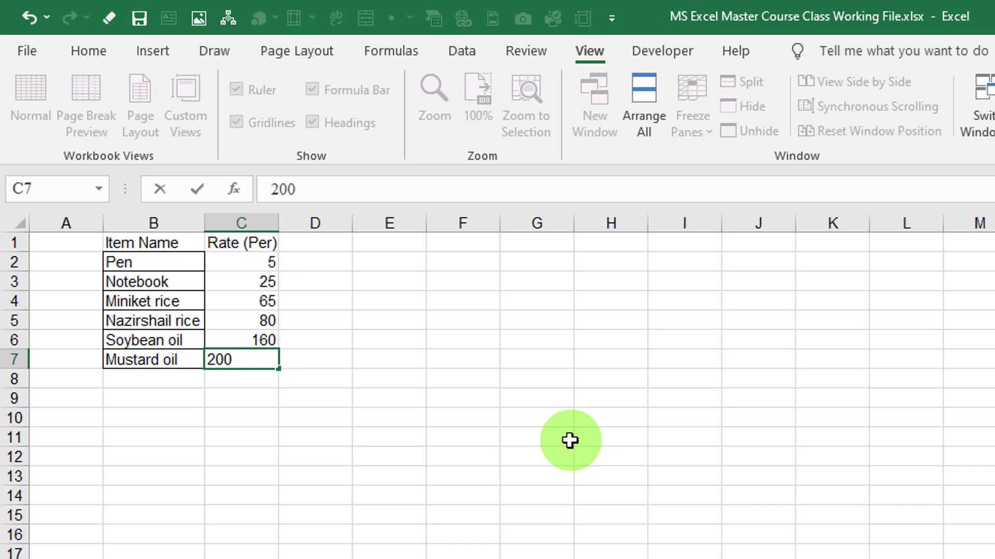
click(570, 439)
Apply All Borders to the item and rate table in B1:C7
click(180, 248)
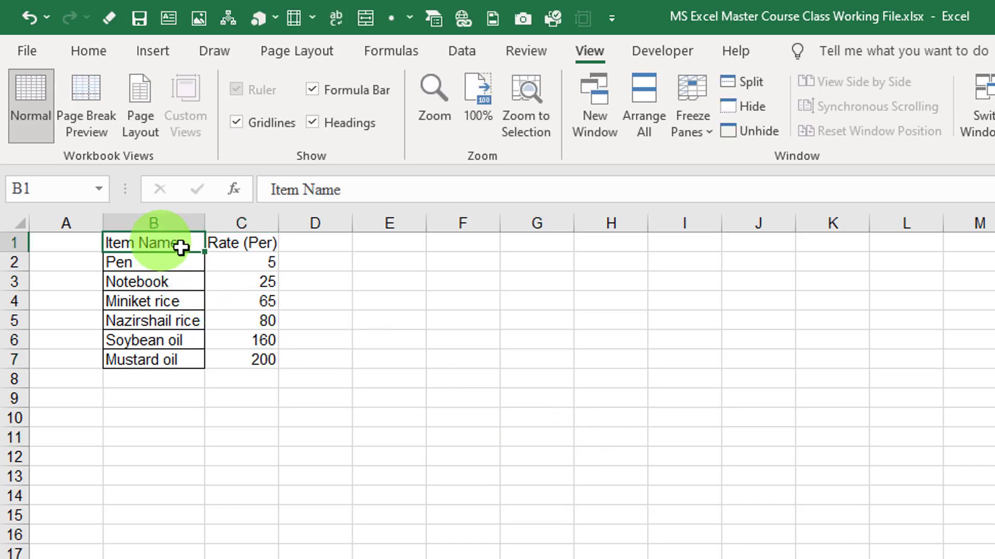
drag(181, 247, 249, 360)
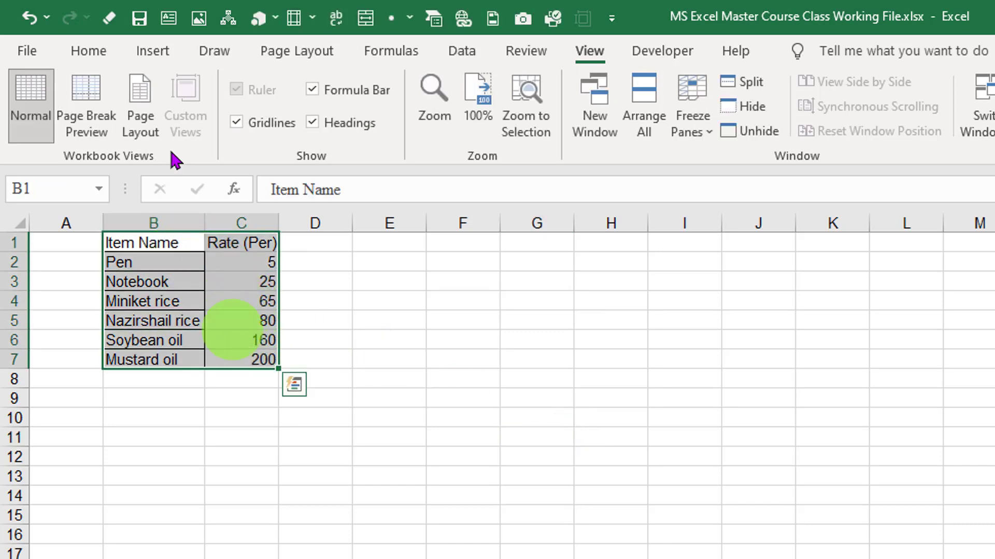
click(113, 50)
click(303, 122)
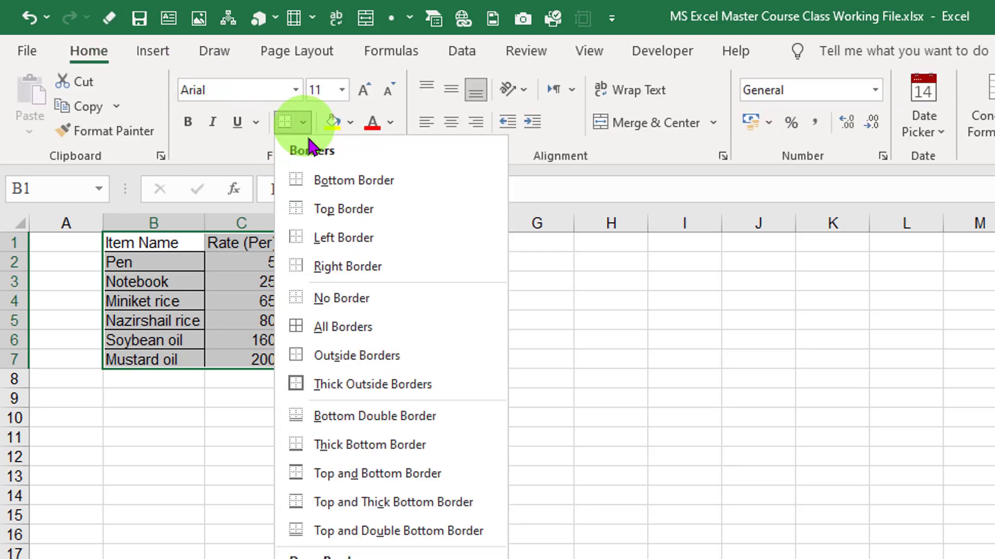
click(329, 324)
click(240, 320)
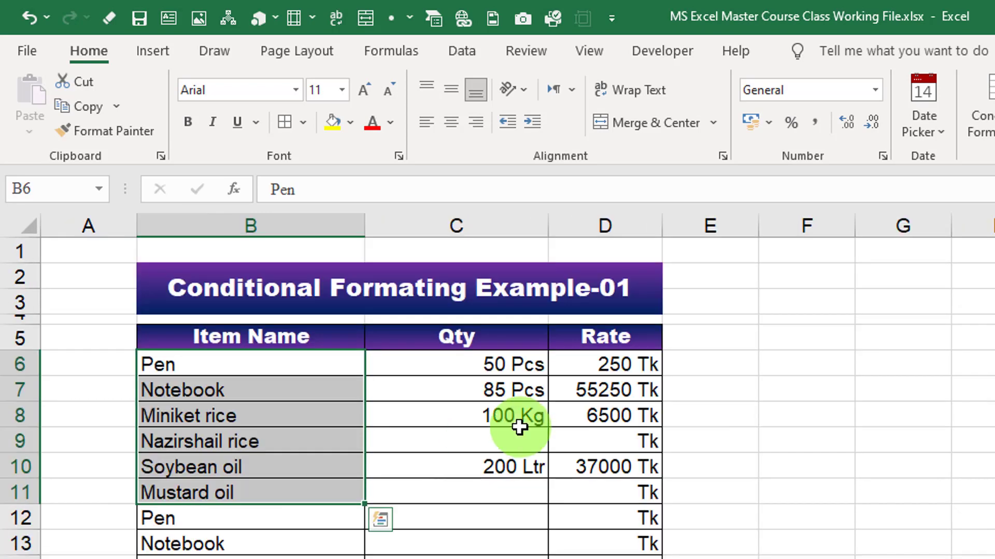
On the Conditional Formating Example-01 sheet, copy the Item Name column with its header to F5 and fit column F to its contents
click(849, 340)
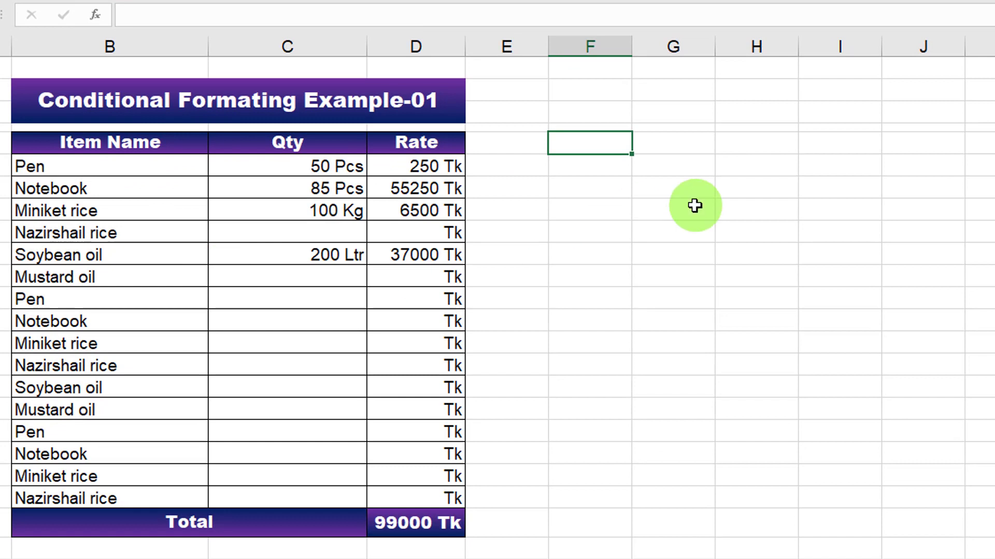
drag(162, 146, 162, 490)
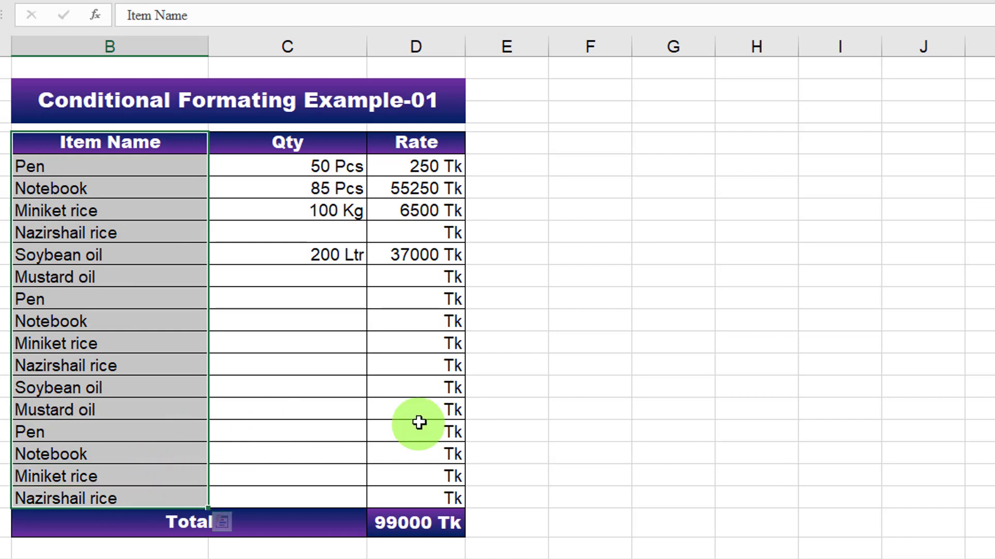
key(ctrl+c)
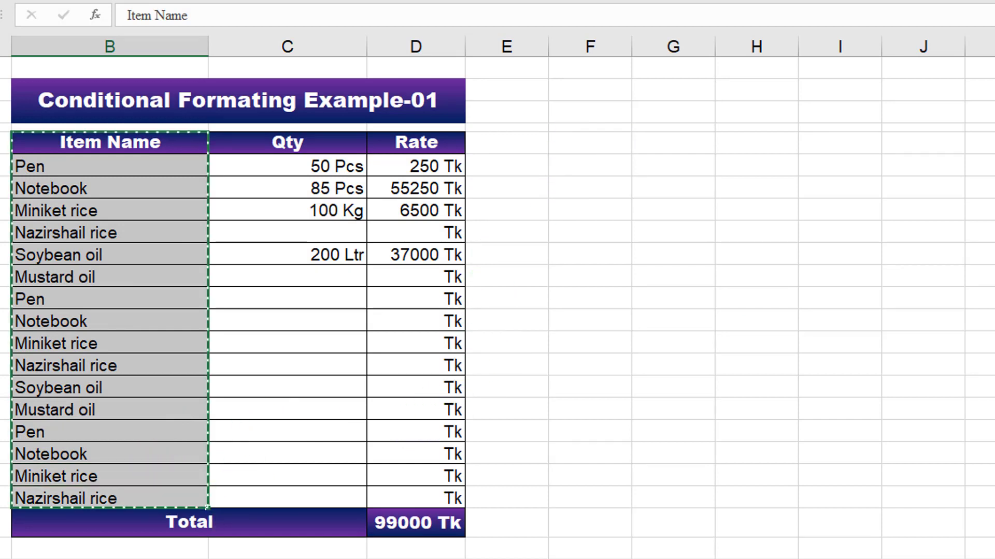
scroll(497, 290, right, 2)
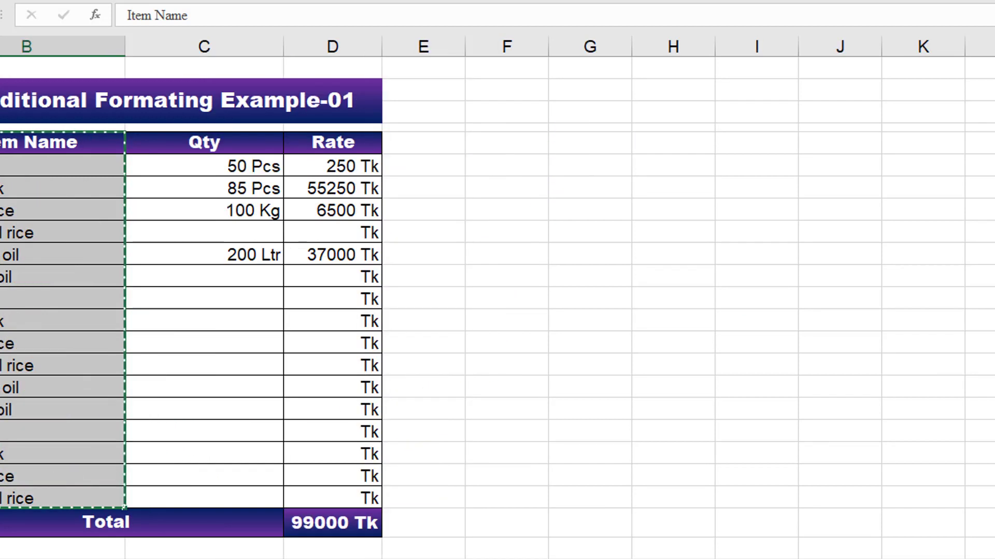
click(522, 151)
key(ctrl+v)
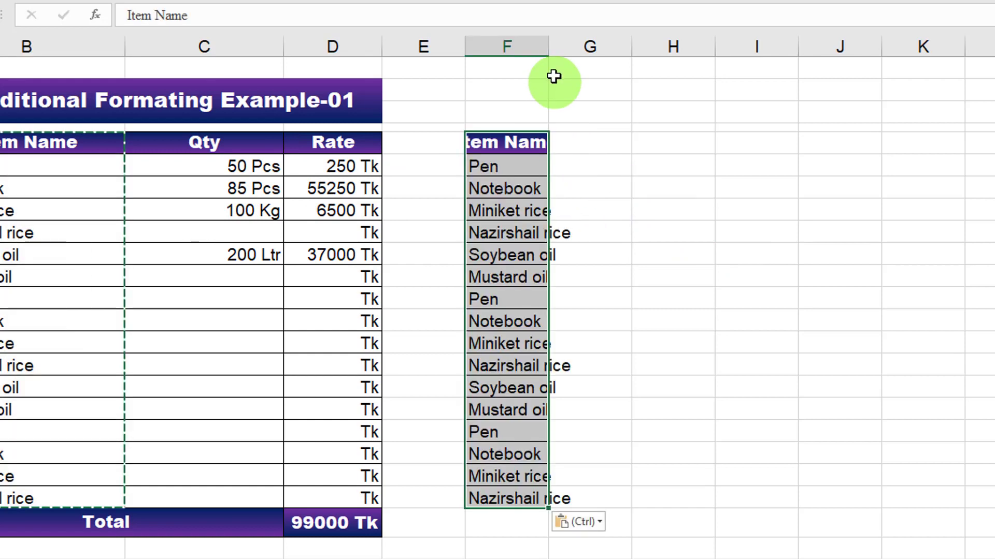
double_click(551, 53)
click(635, 158)
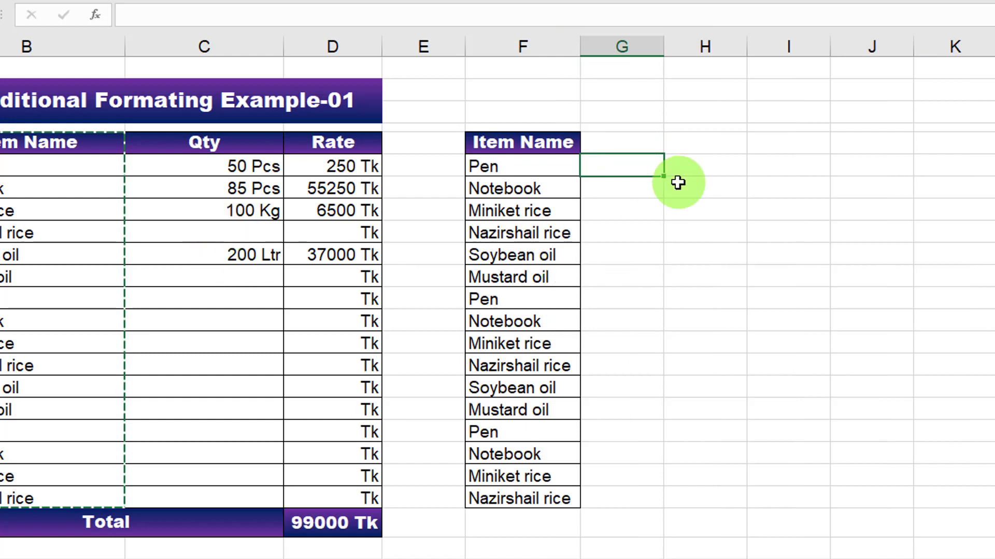
Add the headers "Qty" in G5 and "Rate" in H5 beside the copied Item Name header
click(654, 147)
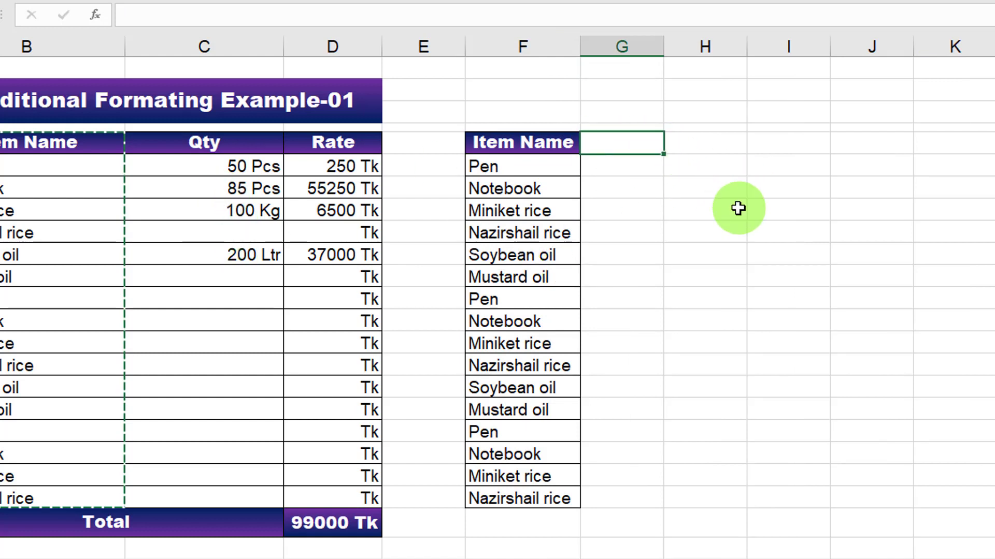
text(Qty)
key(Tab)
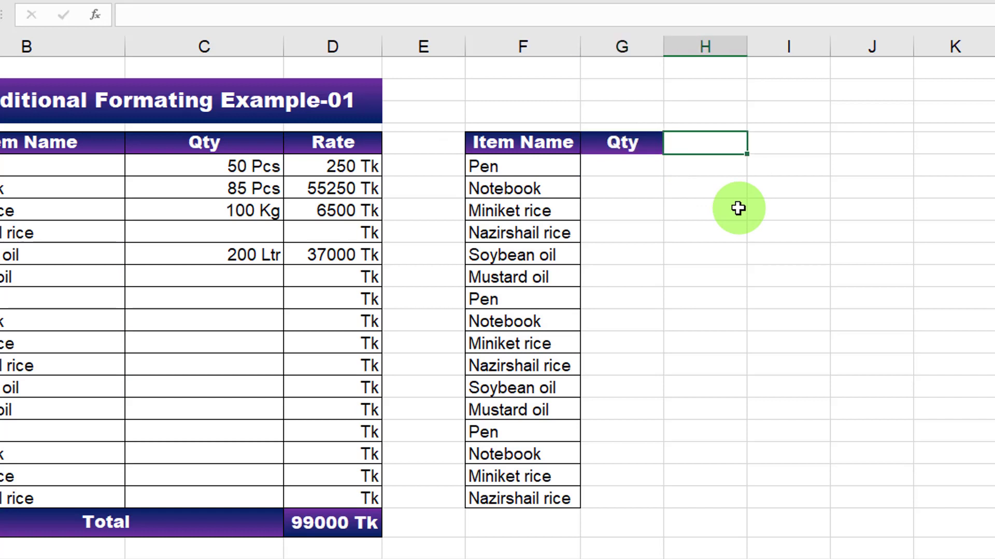
text(Rate)
click(739, 208)
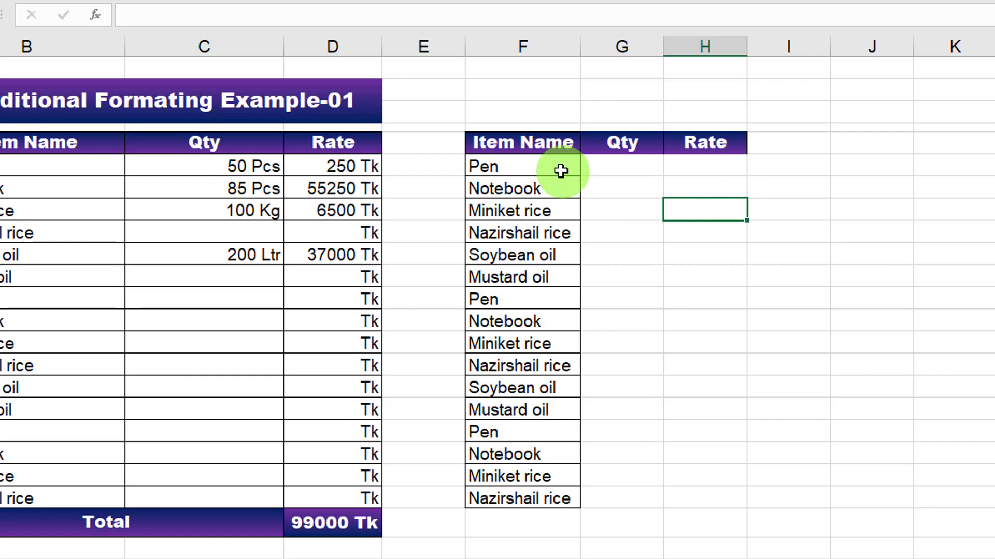
drag(561, 167, 557, 189)
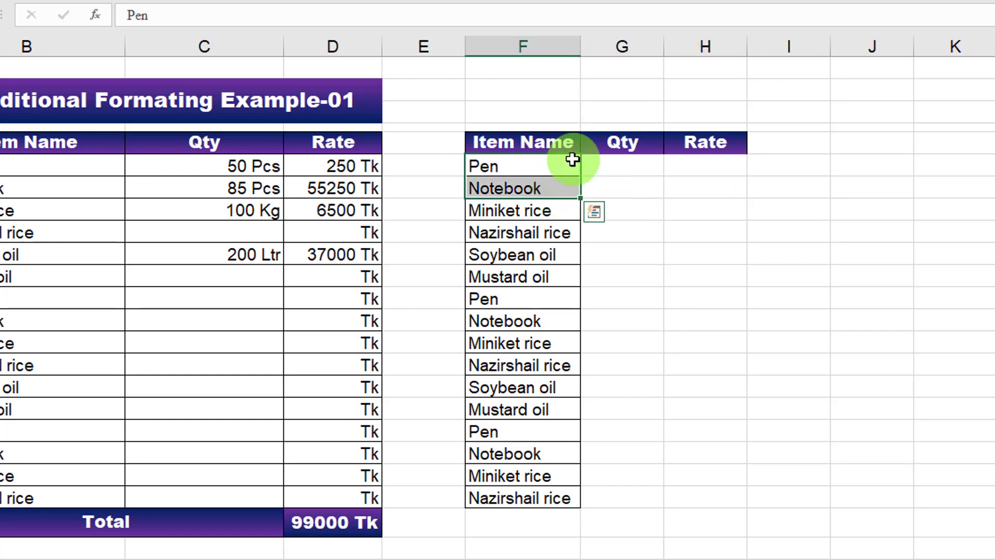
drag(624, 173, 625, 188)
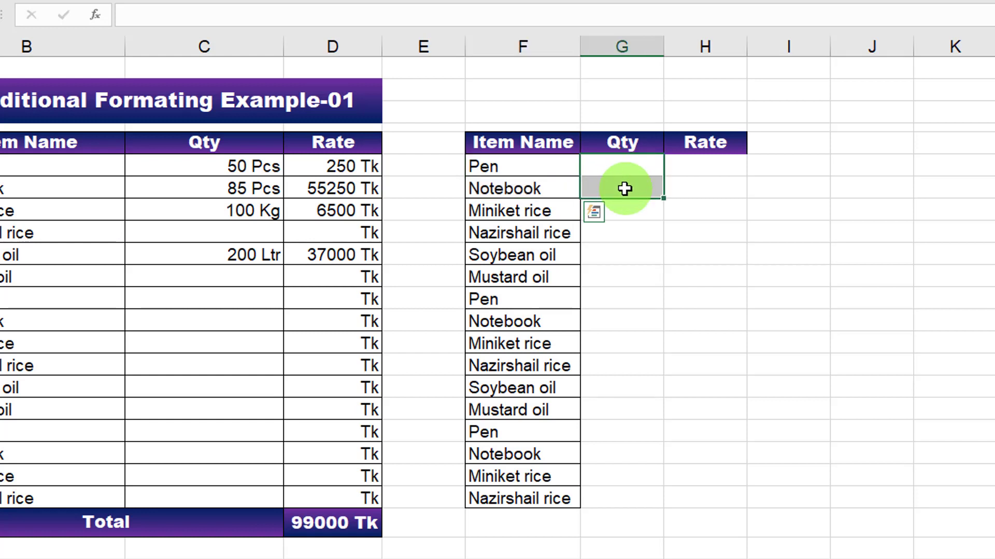
drag(566, 203, 561, 224)
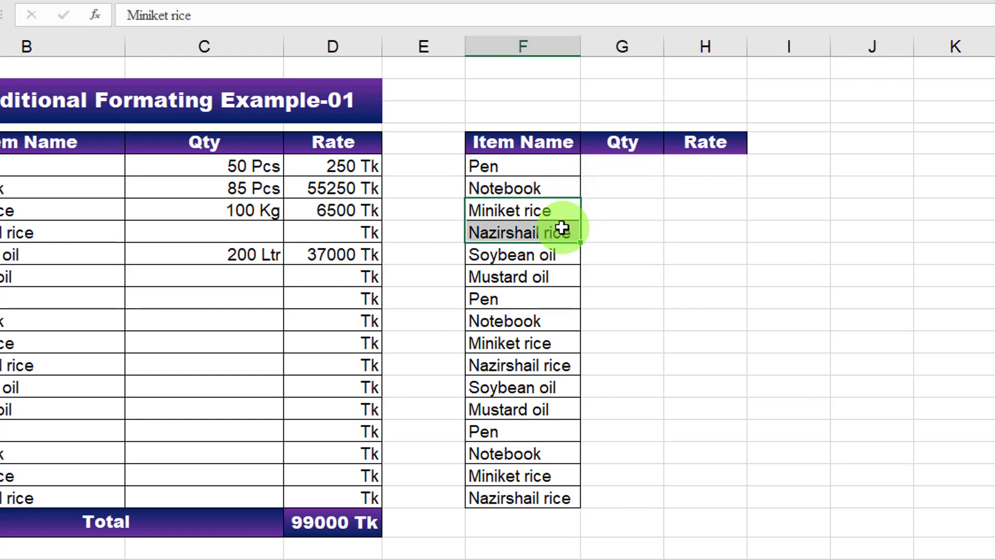
drag(628, 213, 629, 235)
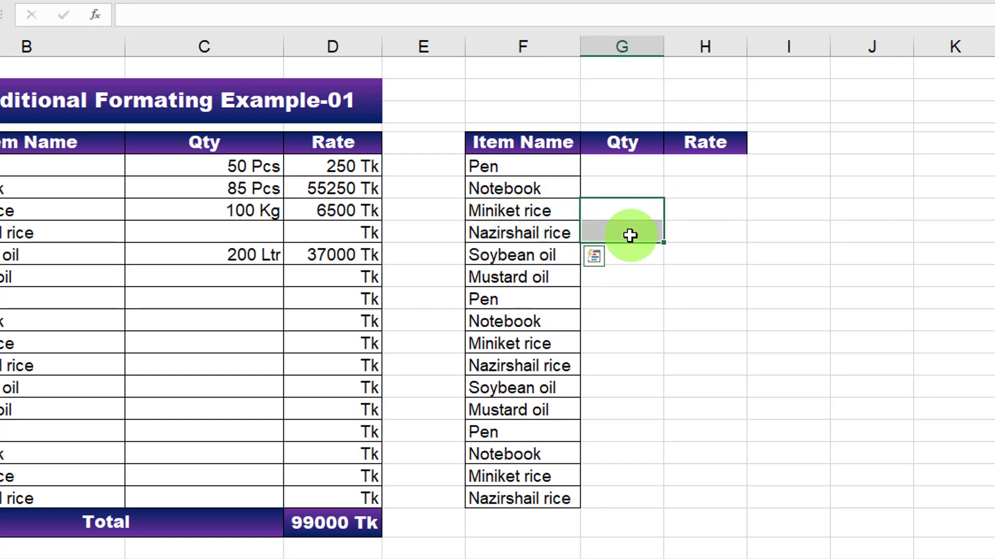
drag(550, 254, 551, 281)
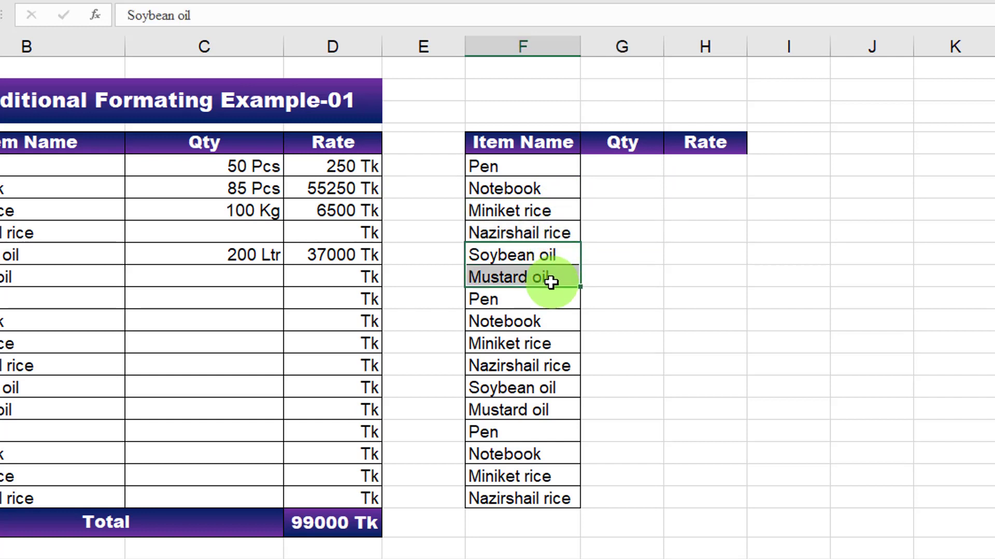
drag(632, 259, 628, 275)
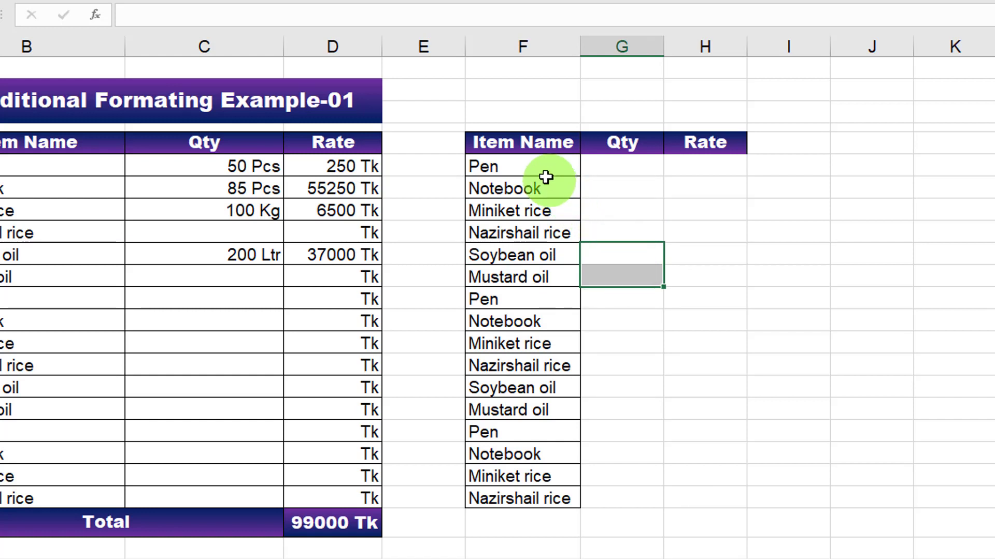
drag(543, 167, 540, 275)
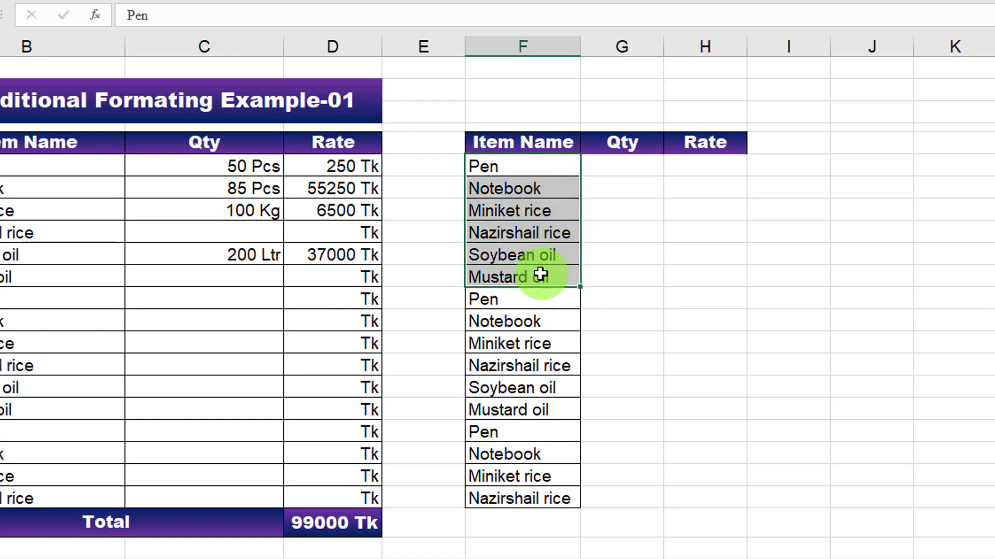
click(640, 176)
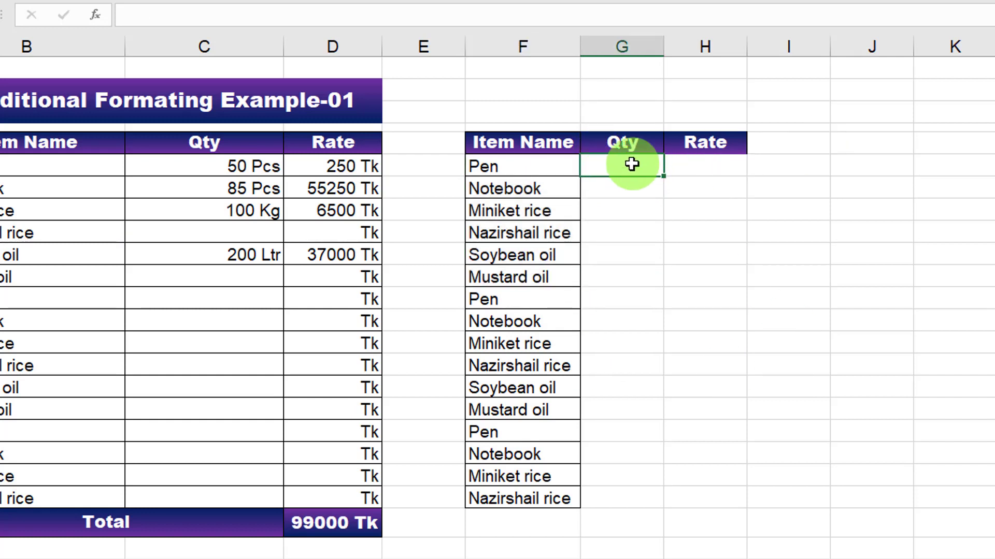
drag(639, 175, 631, 492)
click(712, 386)
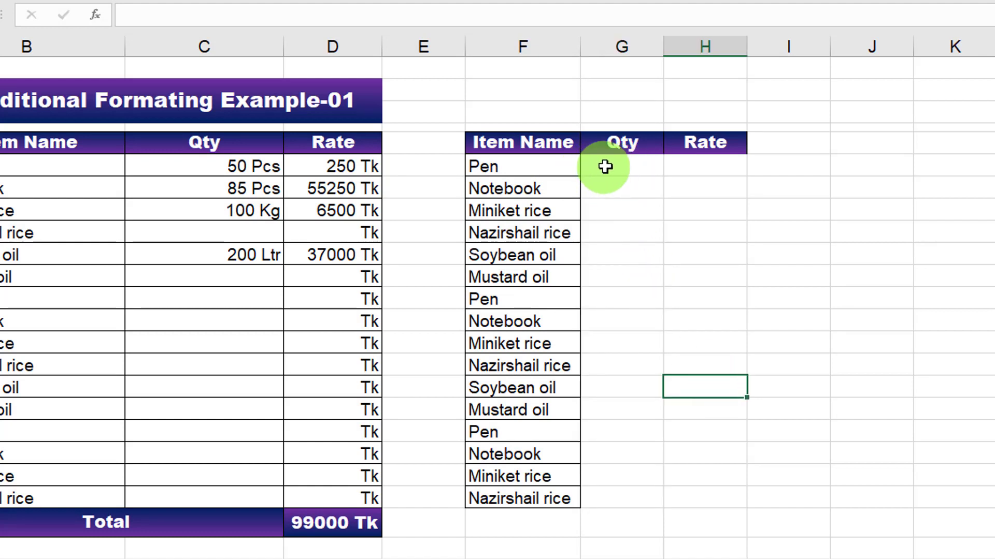
Convert the Item Name, Qty and Rate range F5:H21 into a table with headers
mouse_move(535, 141)
mouse_down()
mouse_move(601, 191)
mouse_move(690, 497)
mouse_up()
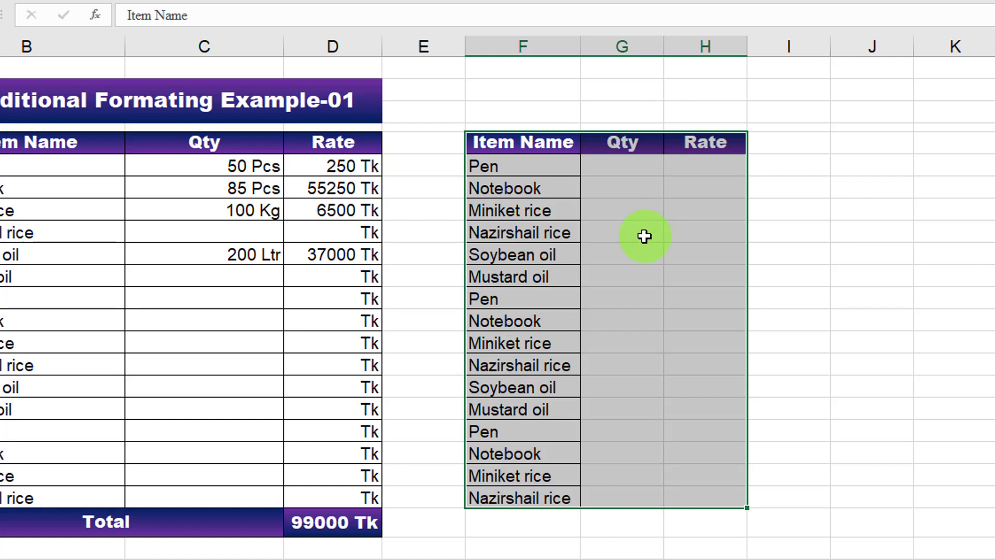
key(ctrl+t)
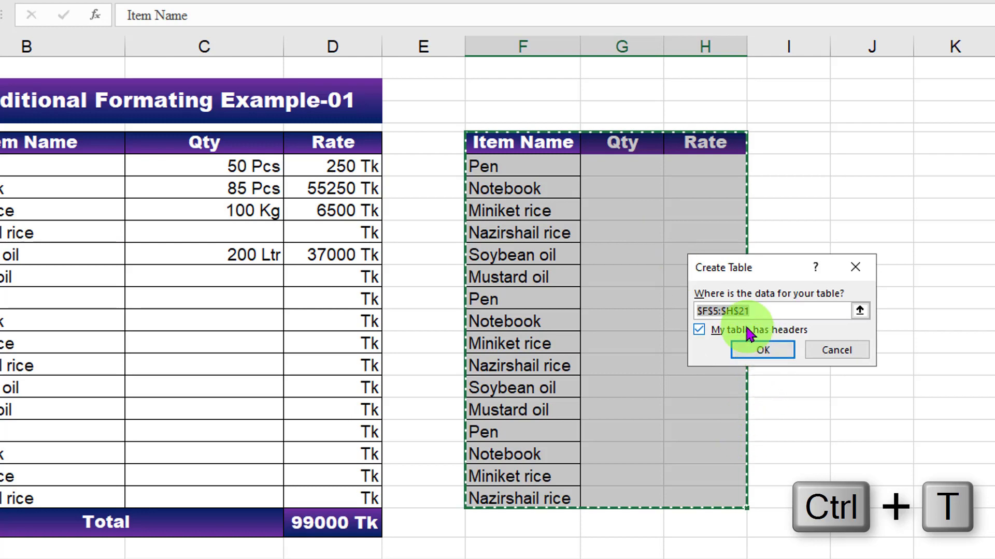
click(763, 351)
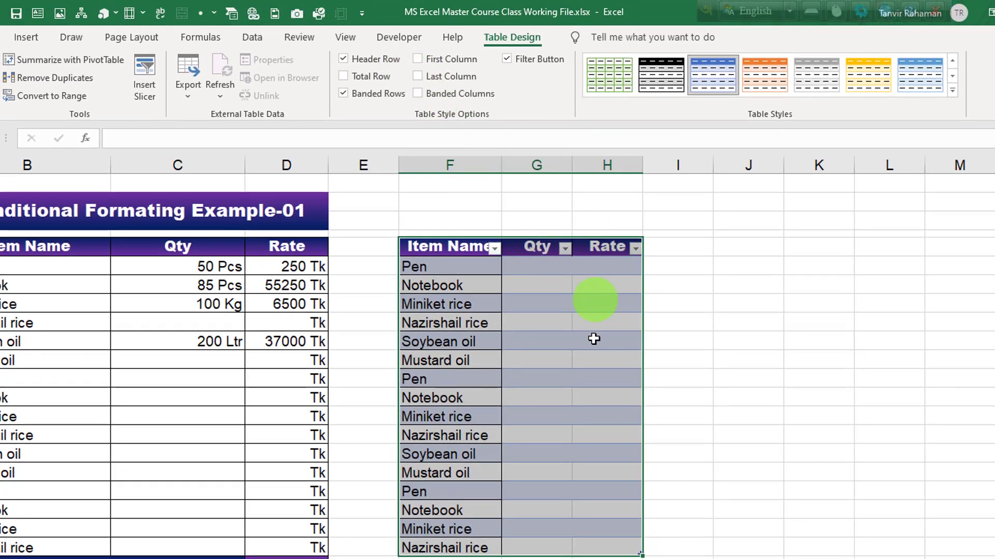
Apply the black gridded Light table style to the new table and turn off its filter buttons
click(952, 90)
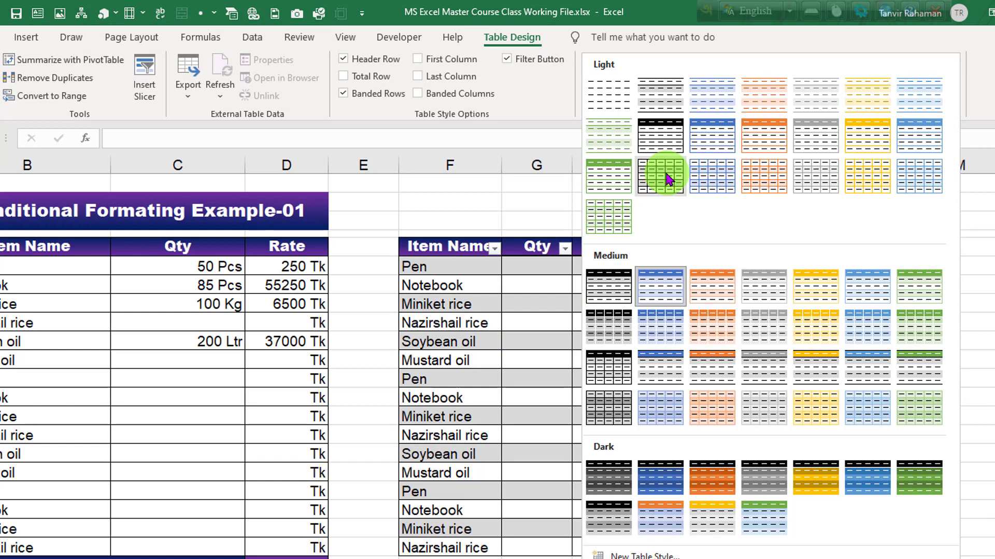
click(663, 176)
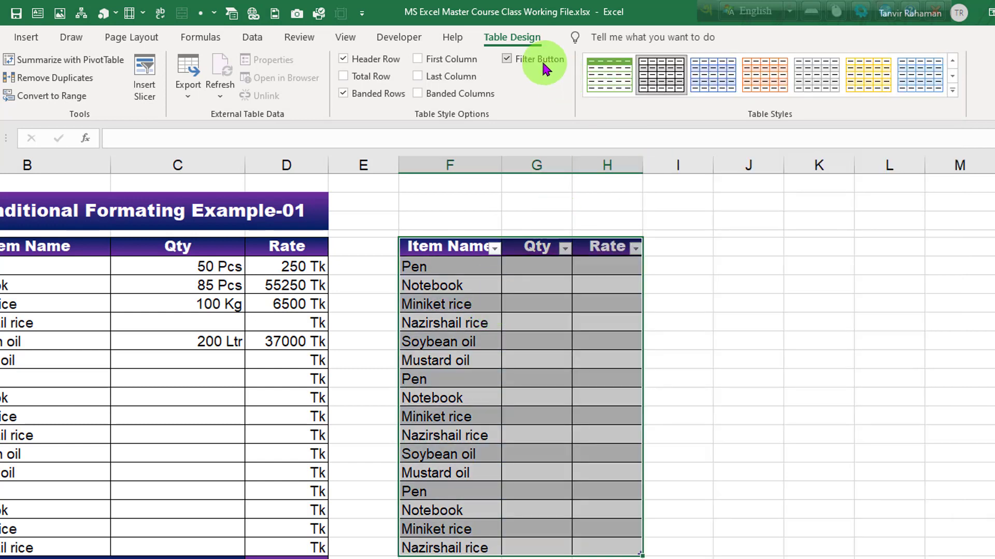
click(507, 60)
Start a new conditional formatting rule for the Qty cells G6:G21 that uses a formula to determine which cells to format
click(536, 264)
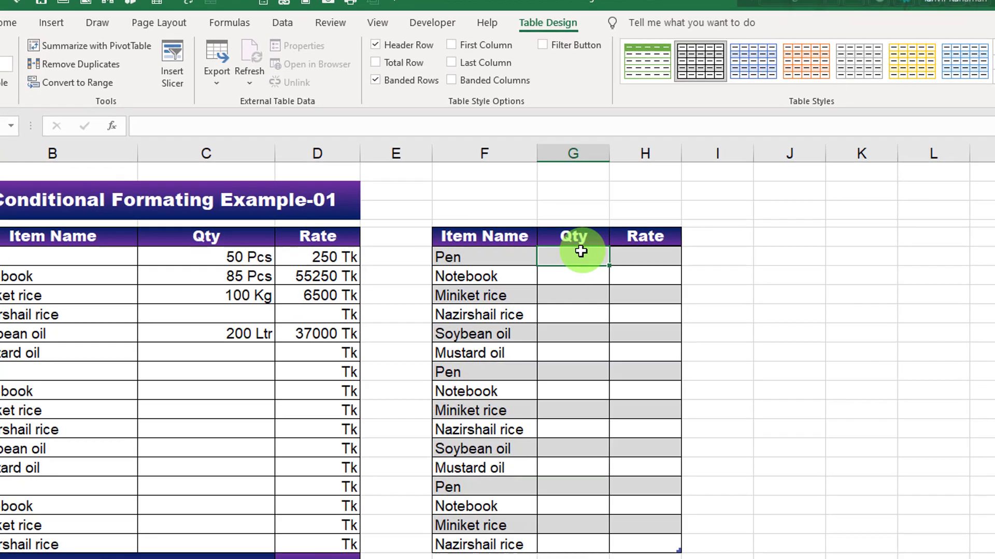
drag(546, 259, 544, 398)
drag(602, 428, 600, 539)
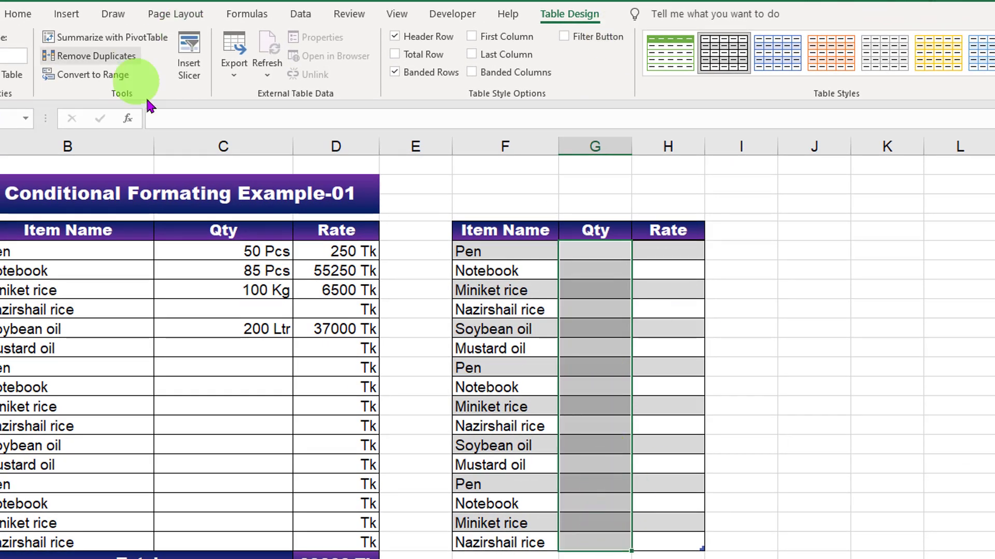
click(23, 15)
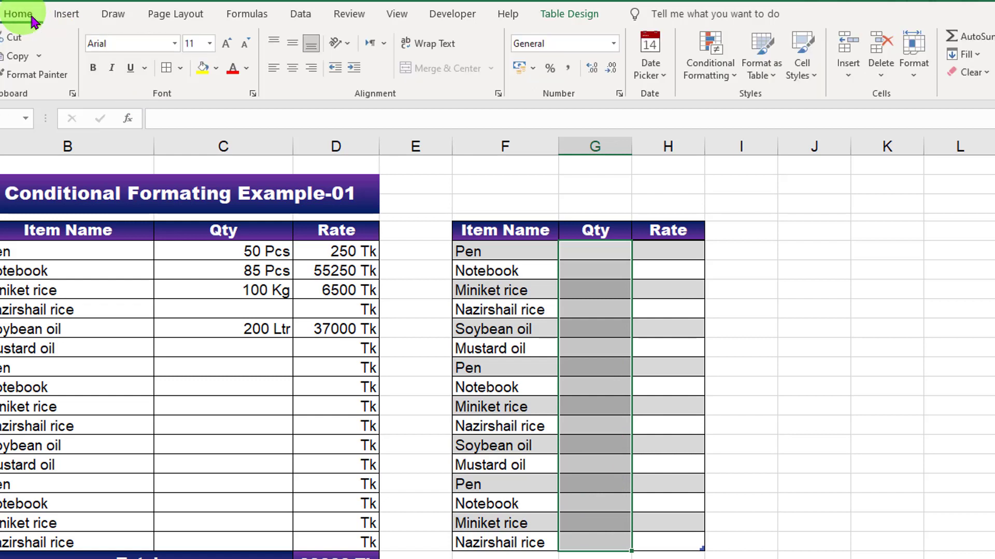
click(710, 73)
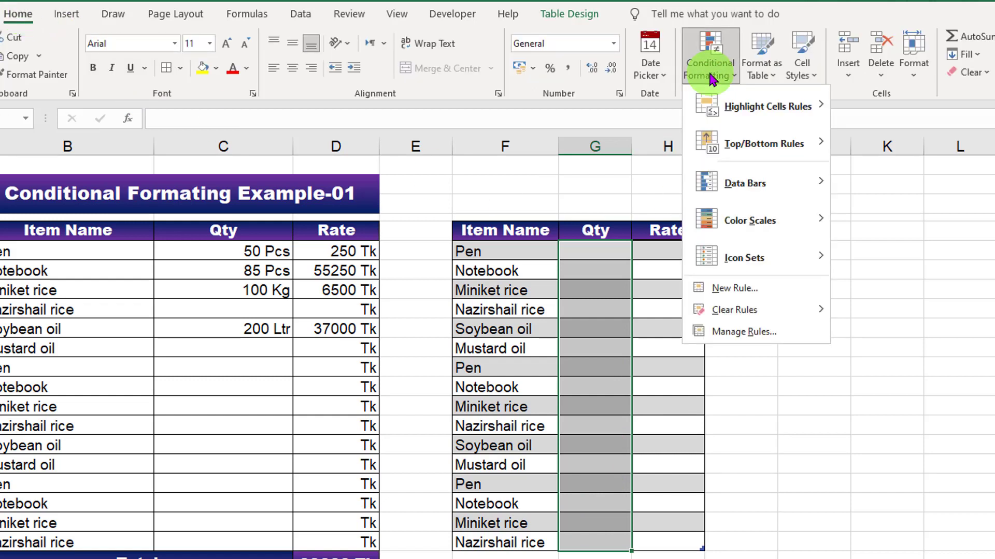
click(756, 288)
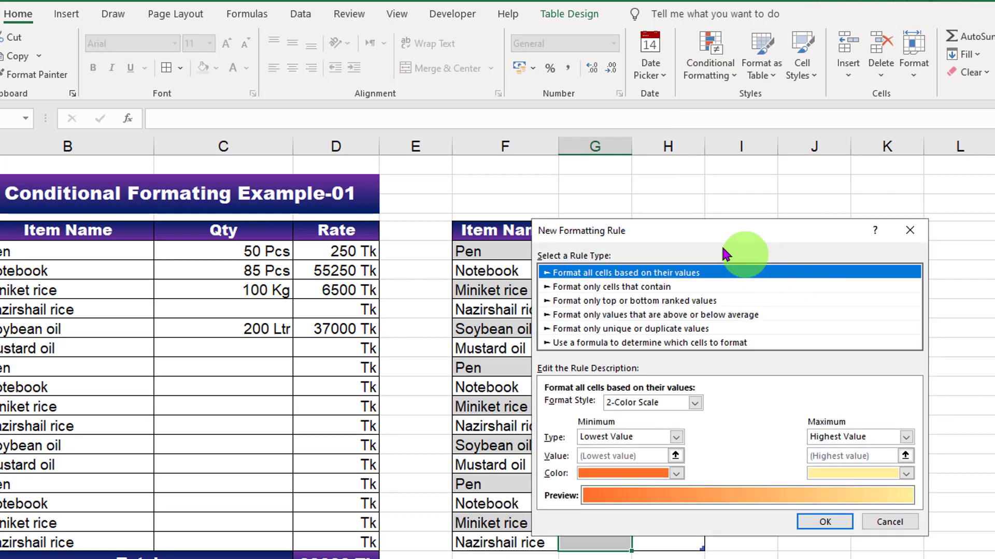
drag(644, 231, 824, 223)
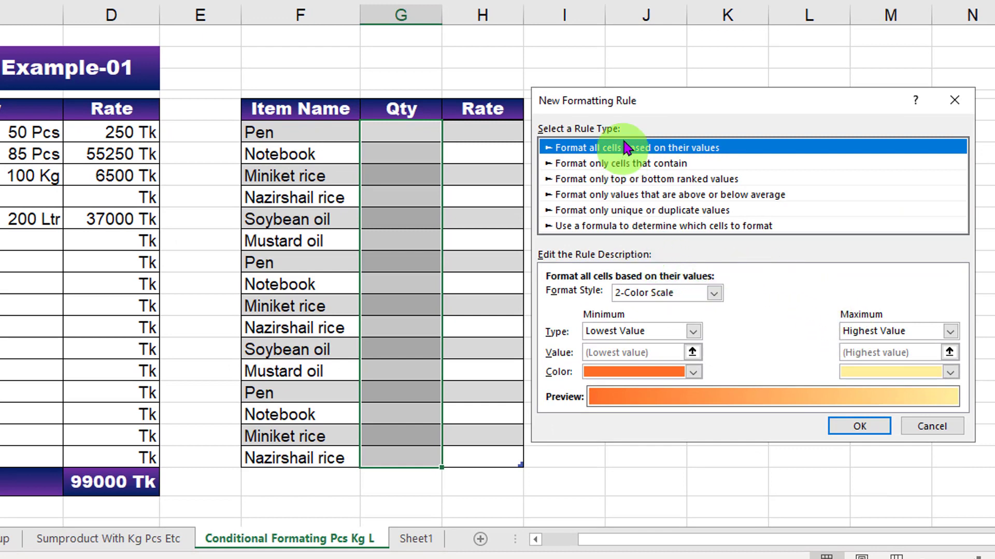
drag(650, 94, 659, 45)
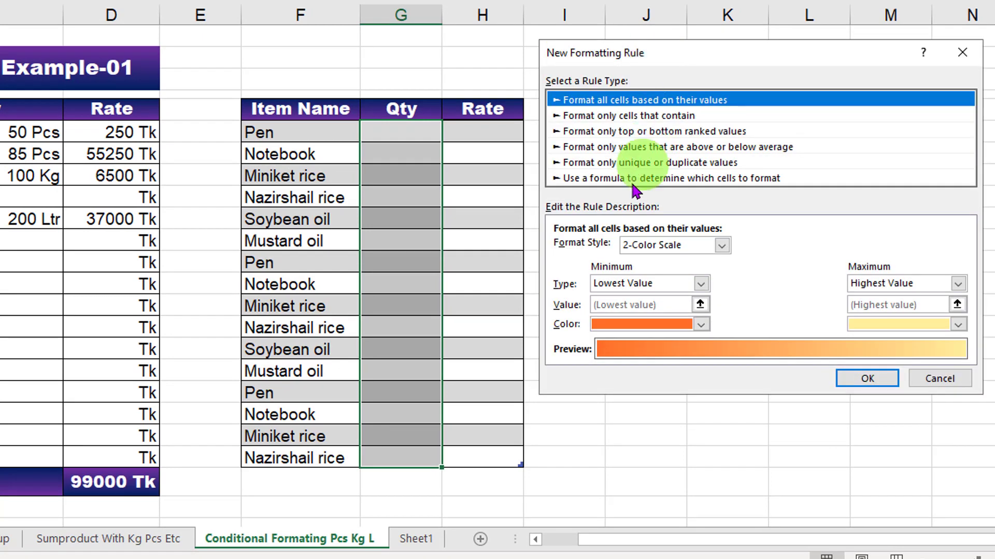
click(605, 178)
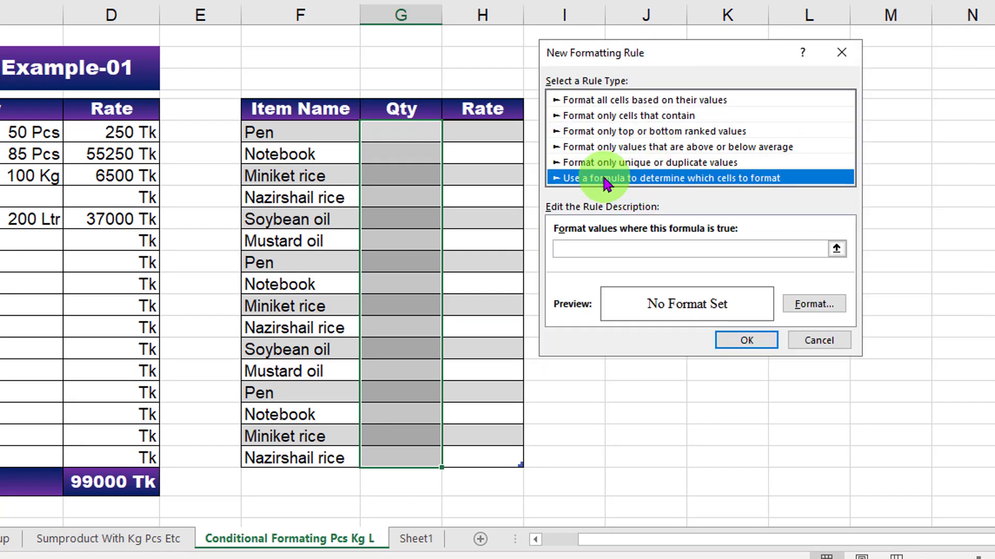
Enter the rule formula =or($F$6="Pen",$F$6="Notebook")
click(581, 249)
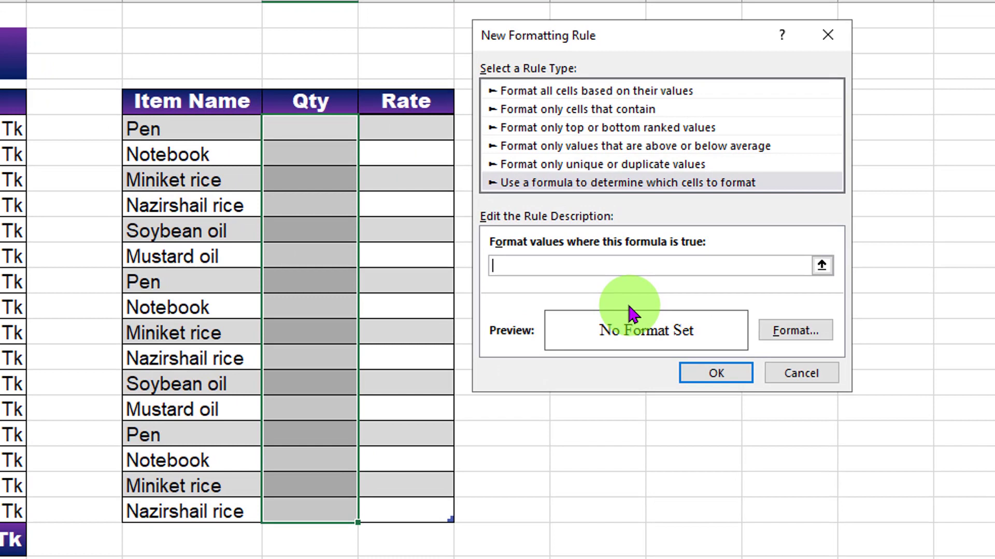
text(=or()
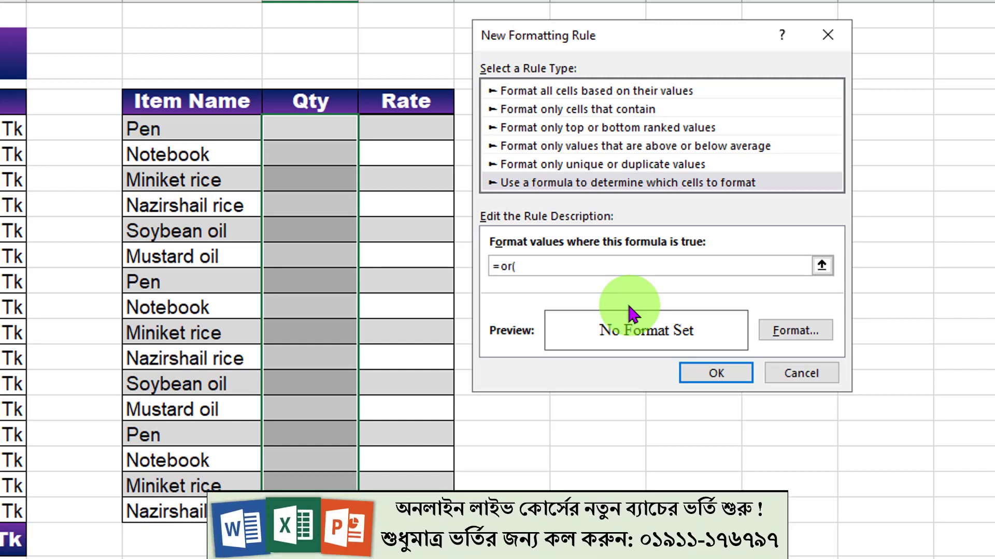
click(238, 138)
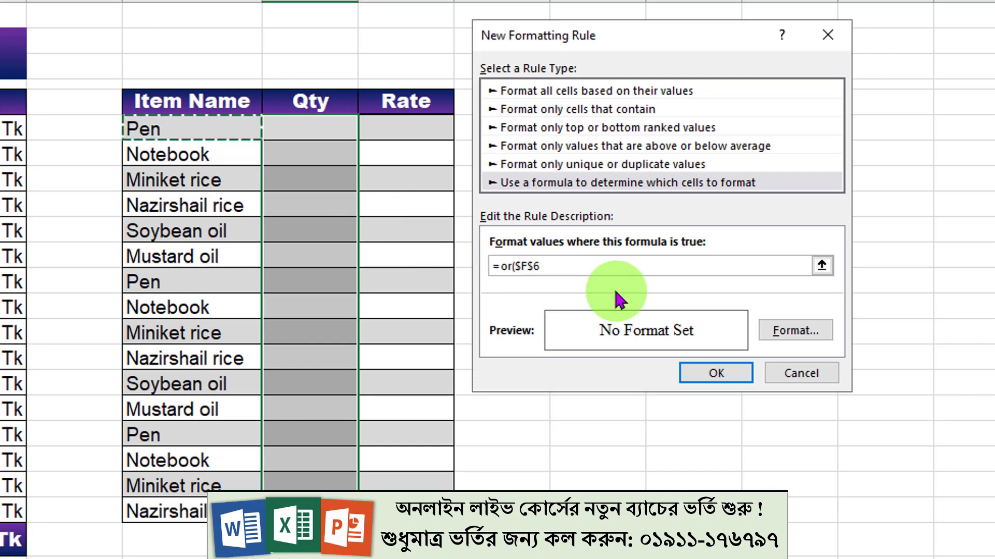
text(=)
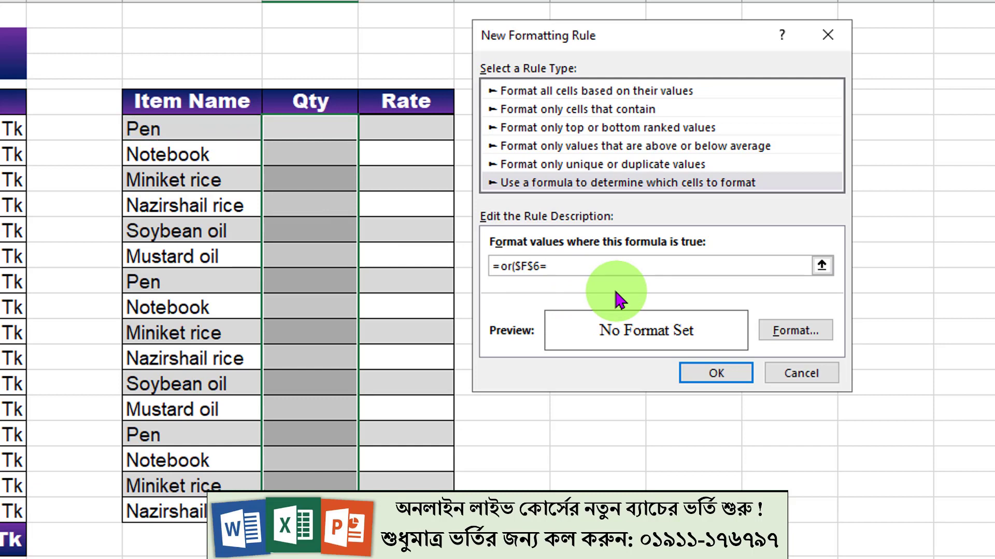
text("Pen",)
click(210, 129)
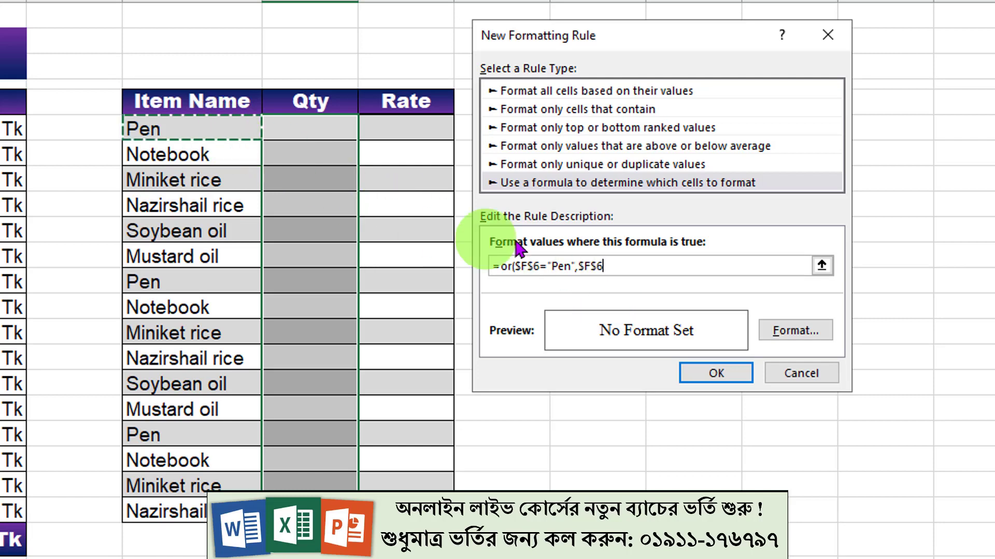
text(=)
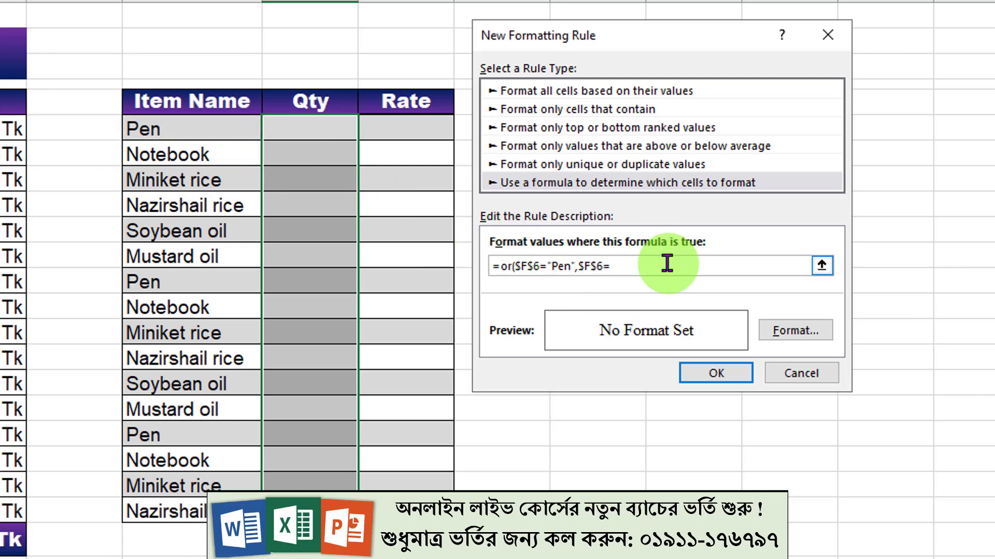
text("Not)
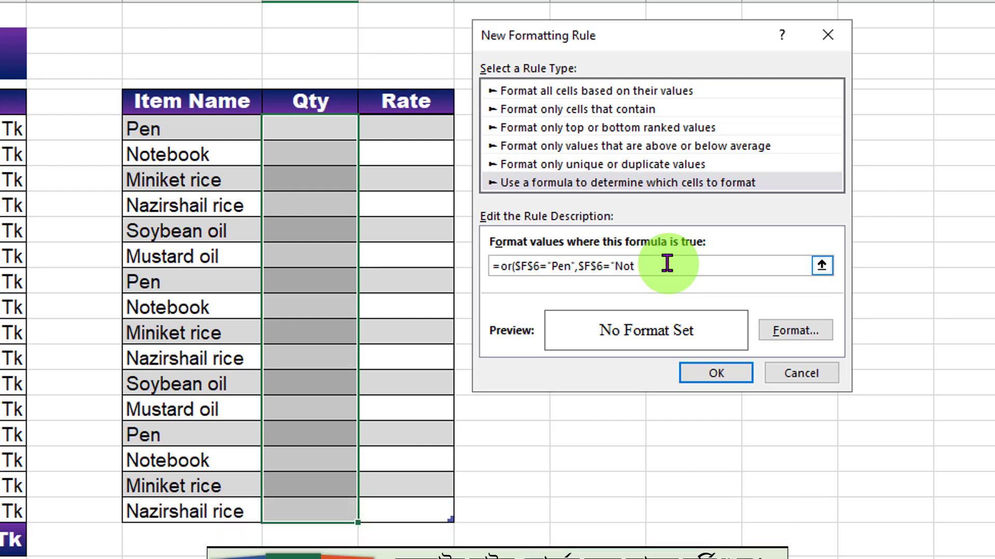
text(eb)
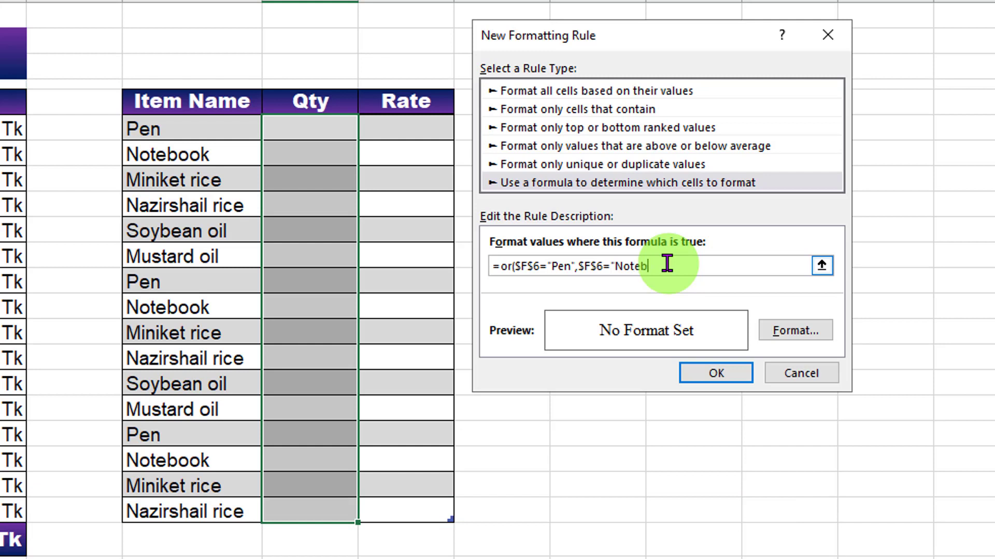
text(ook")
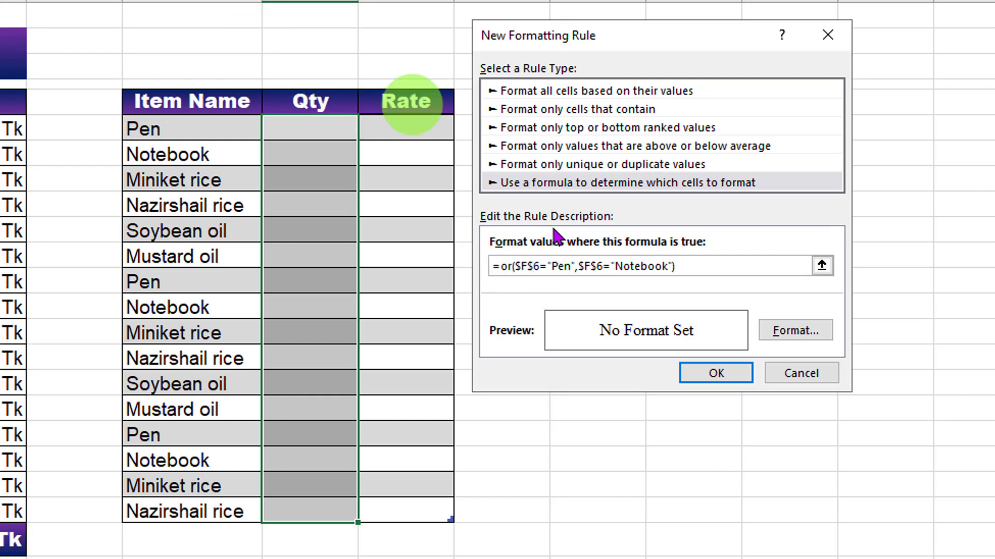
Make the row relative in both references of the rule formula, giving =or($F6="Pen",$F6="Notebook")
click(533, 266)
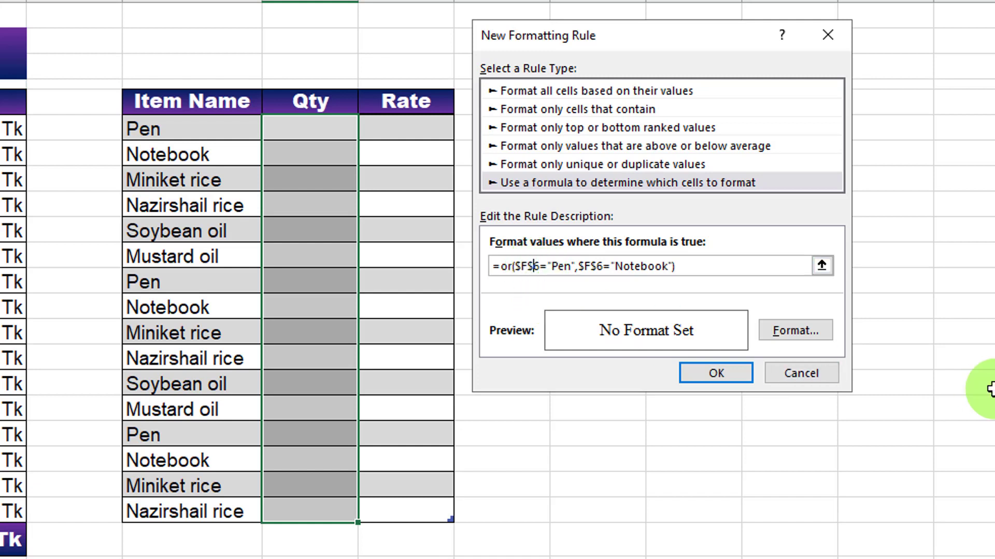
key(BackSpace)
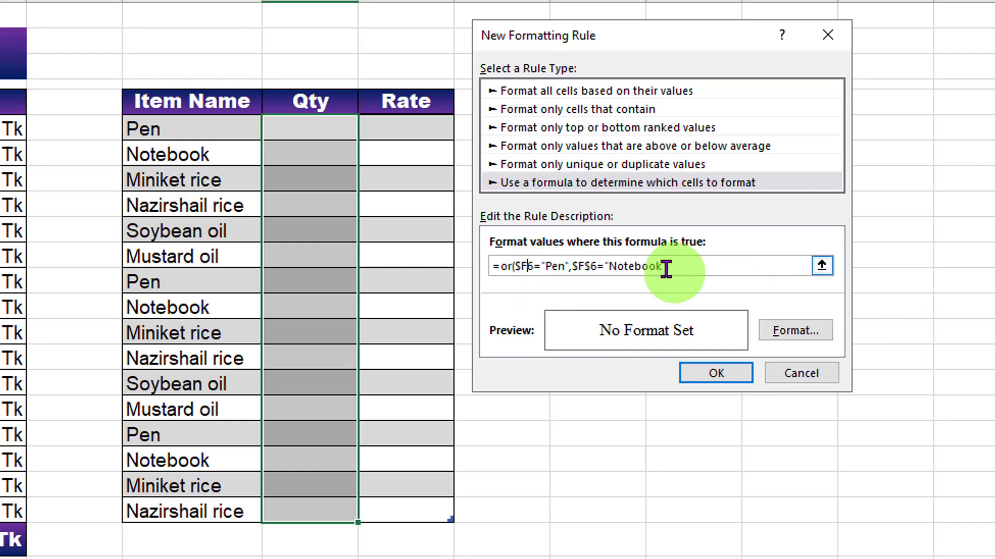
click(592, 266)
key(BackSpace)
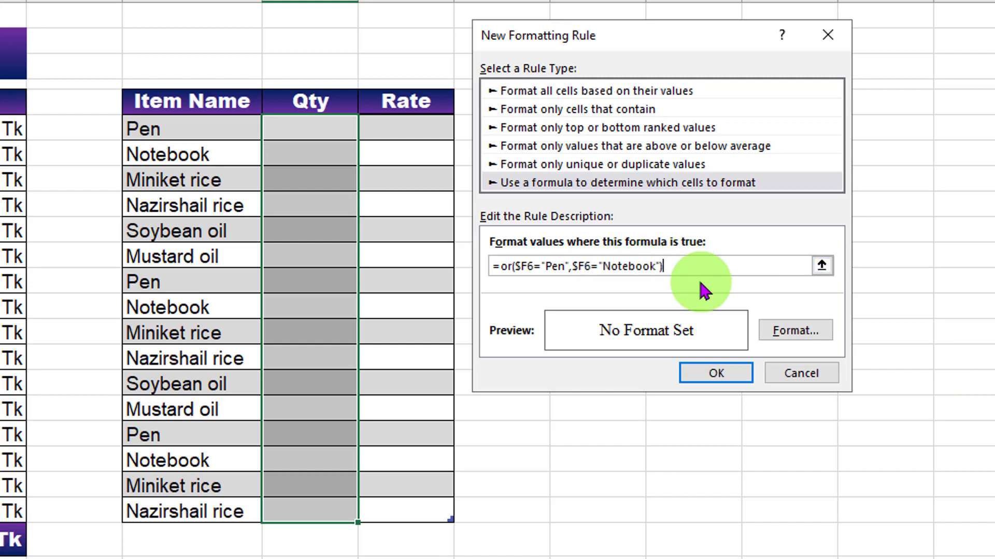
Give the Pen and Notebook rule the custom number format 0 "Pcs" and create the rule
click(788, 331)
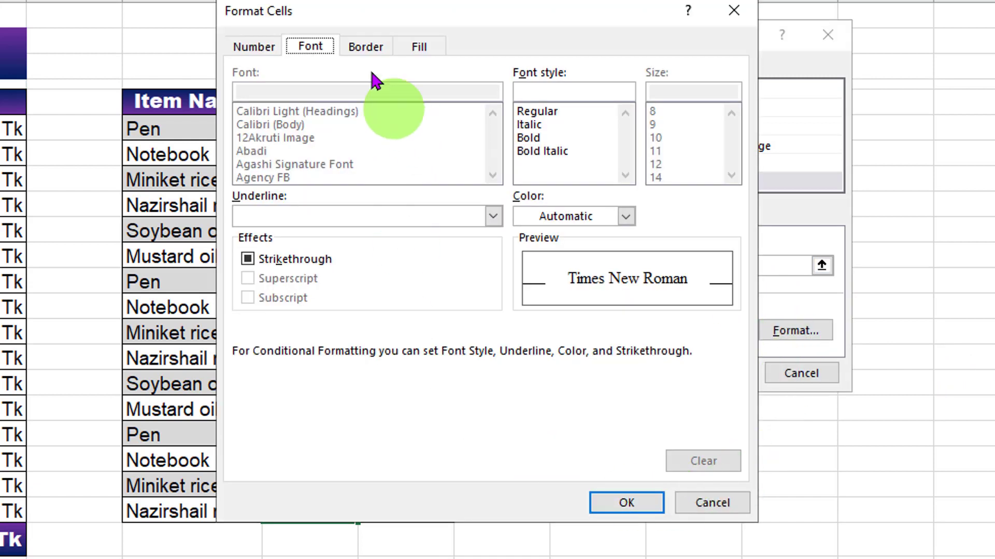
drag(373, 11, 424, 4)
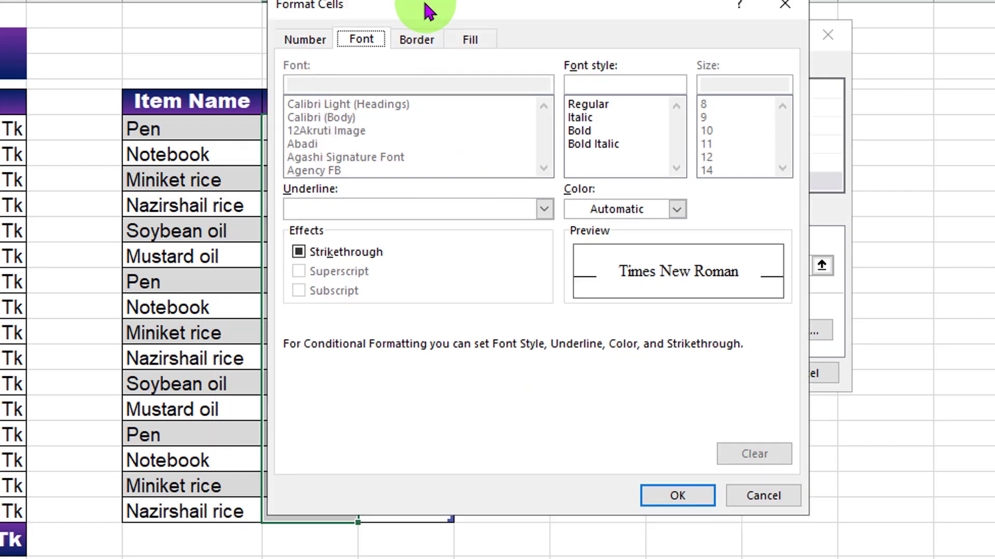
click(313, 41)
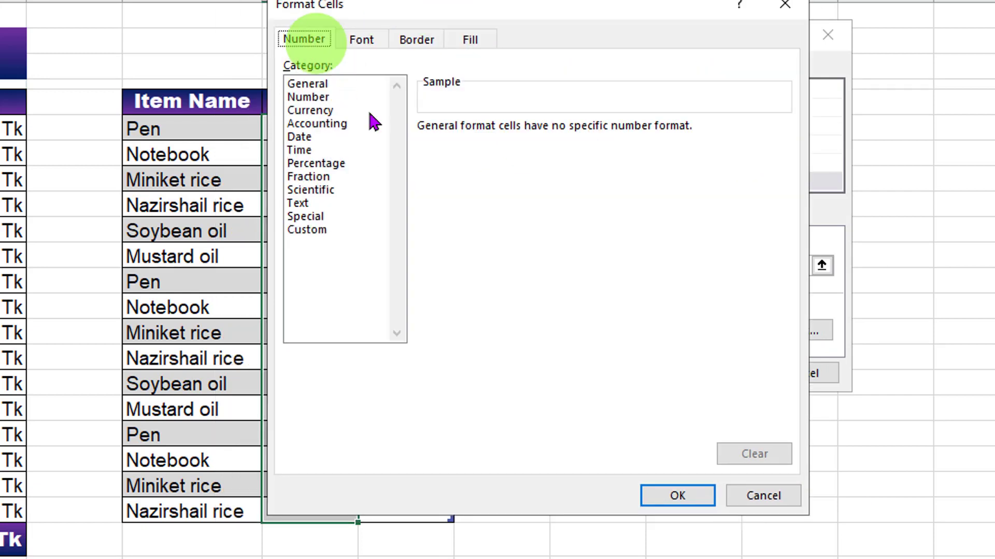
click(312, 231)
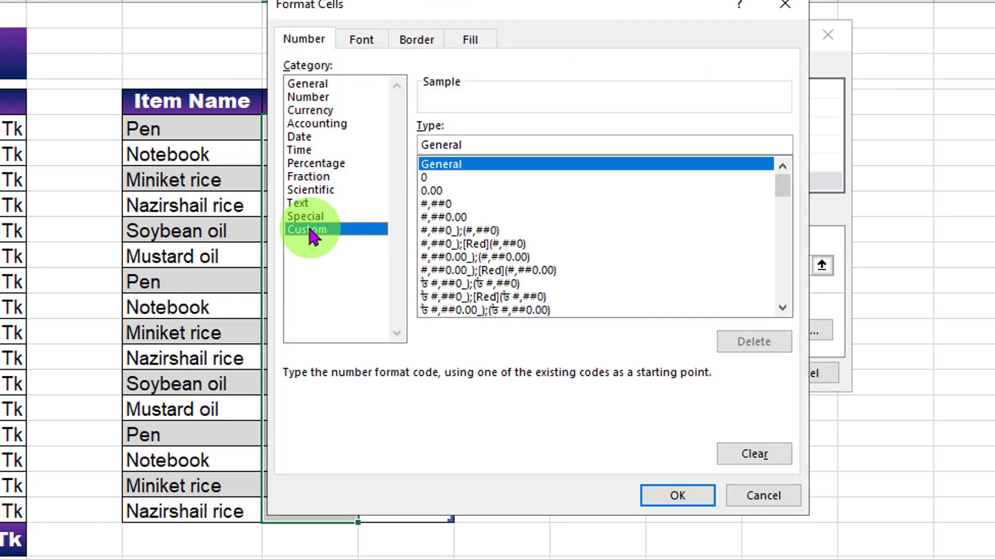
click(481, 146)
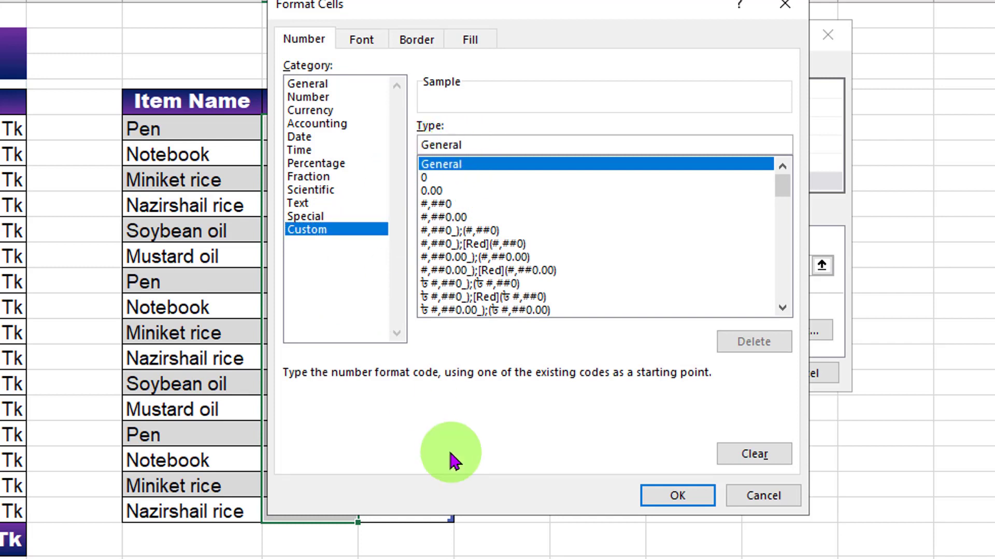
key(BackSpace)
key(BackSpace)
key(BackSpace)
key(BackSpace)
key(BackSpace)
key(BackSpace)
key(BackSpace)
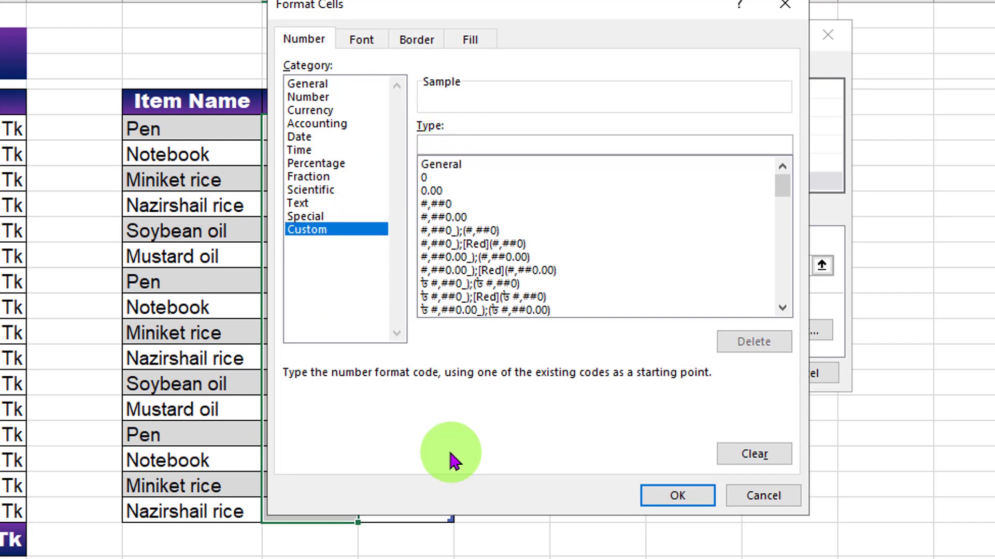
text(0 "Pcs")
click(668, 495)
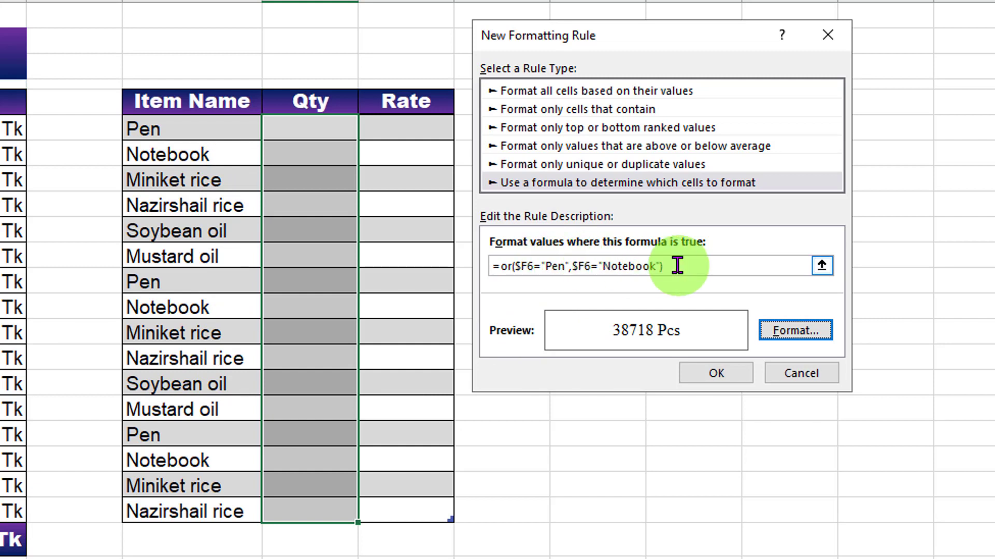
click(688, 371)
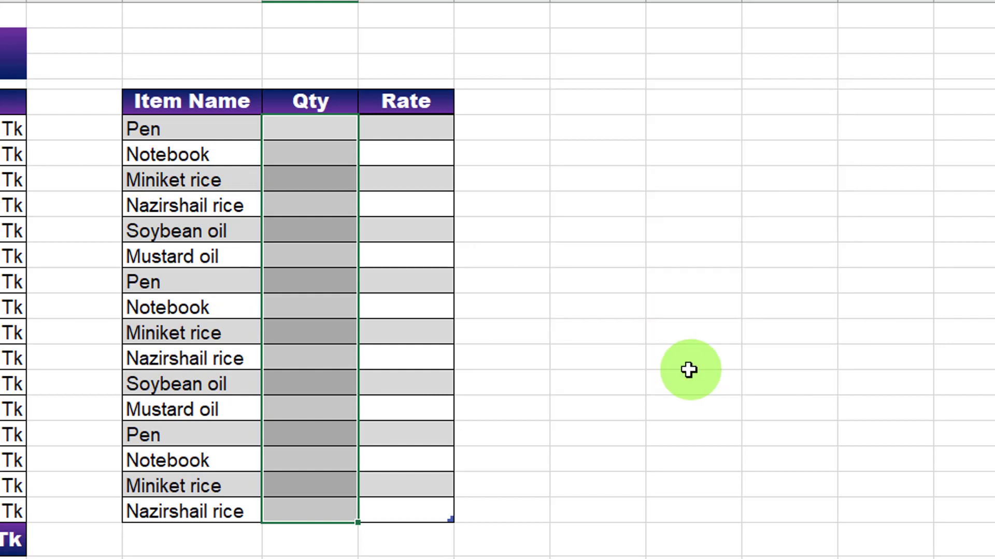
Enter Qty 10 for the first Pen row, 50 for the first Notebook row and 75 for the second Pen row
click(308, 134)
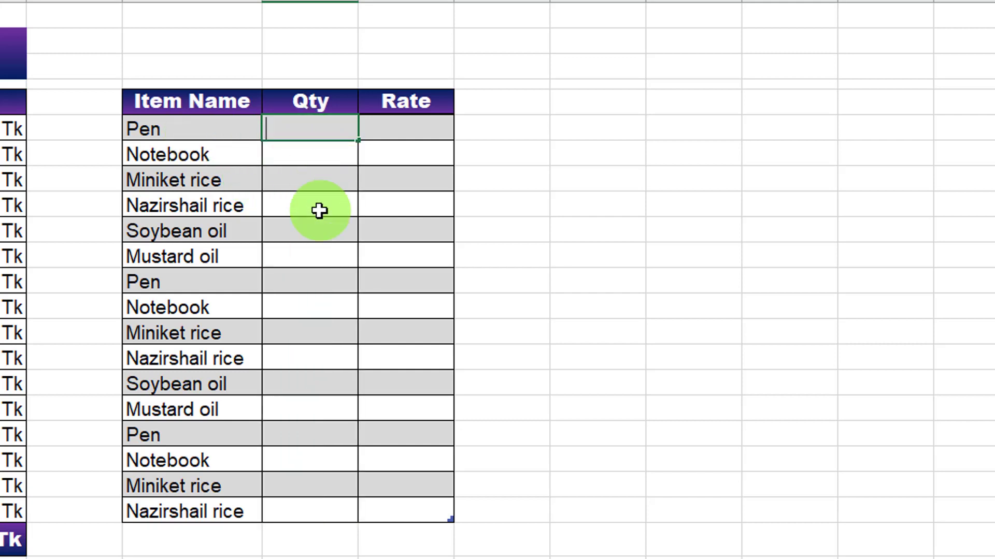
text(10)
key(Return)
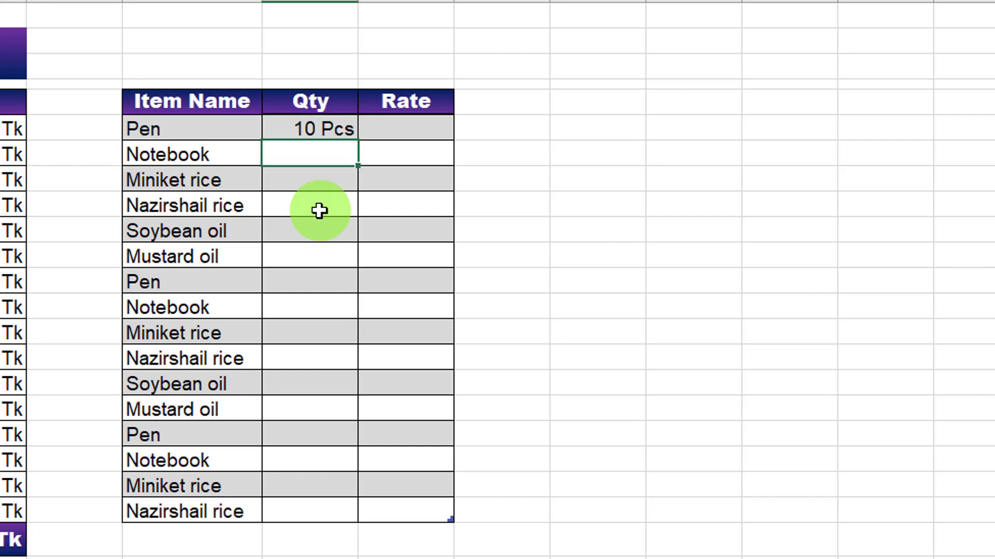
text(50)
key(Return)
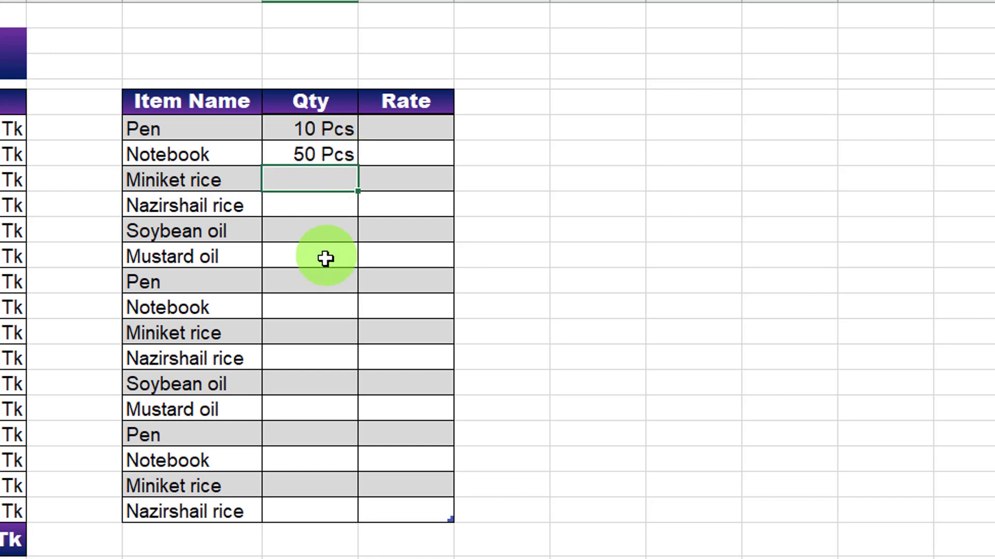
click(315, 275)
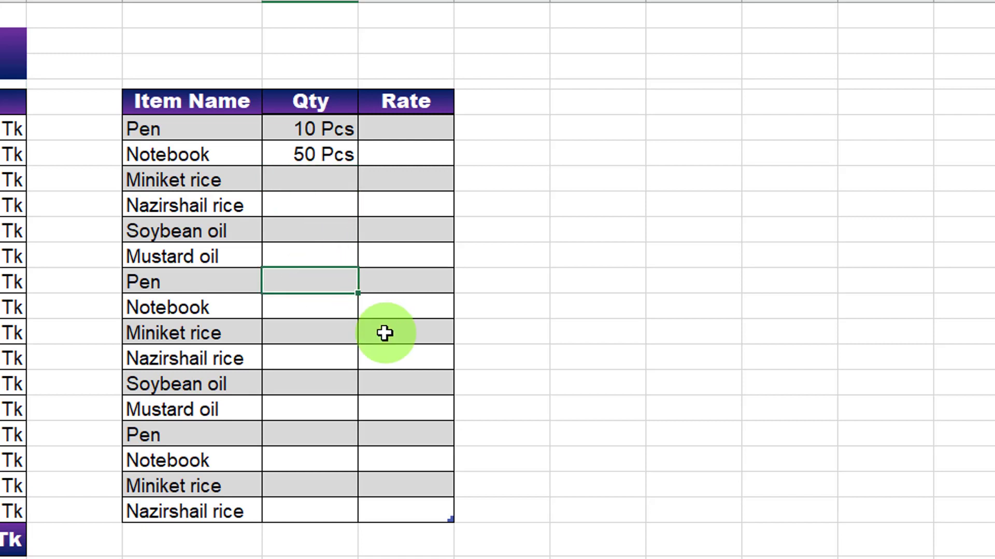
text(75)
click(321, 337)
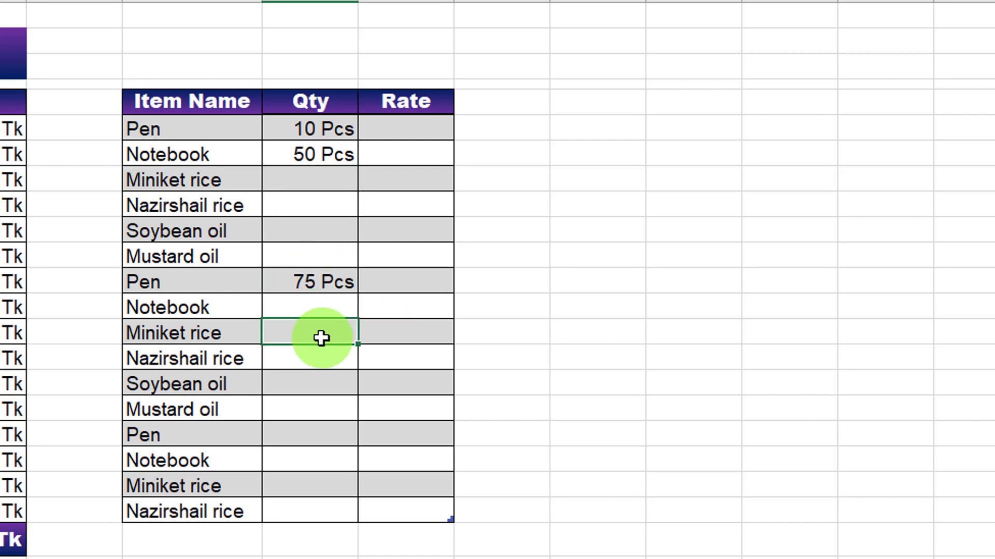
Try a Qty of 50 in the first Miniket rice row, and undo the entry
click(317, 182)
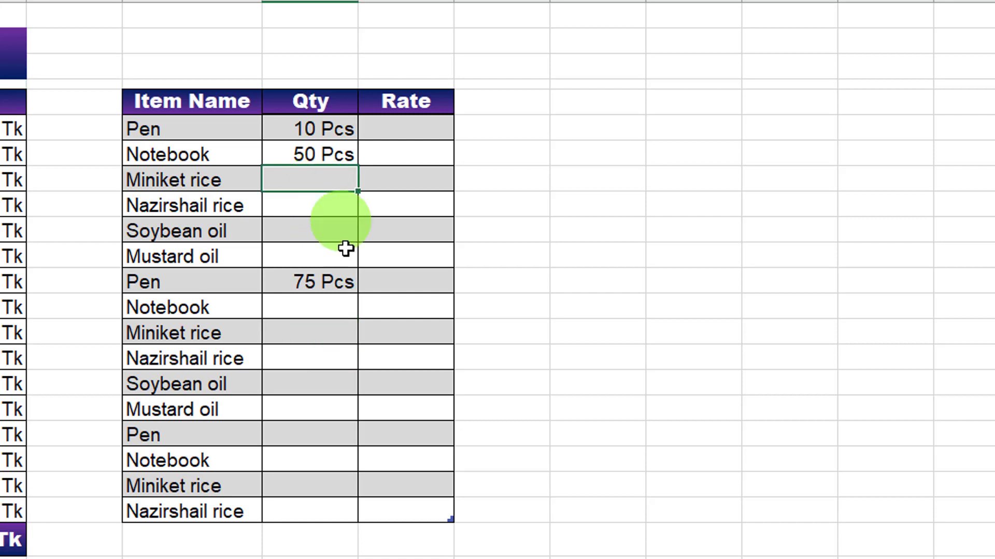
text(50)
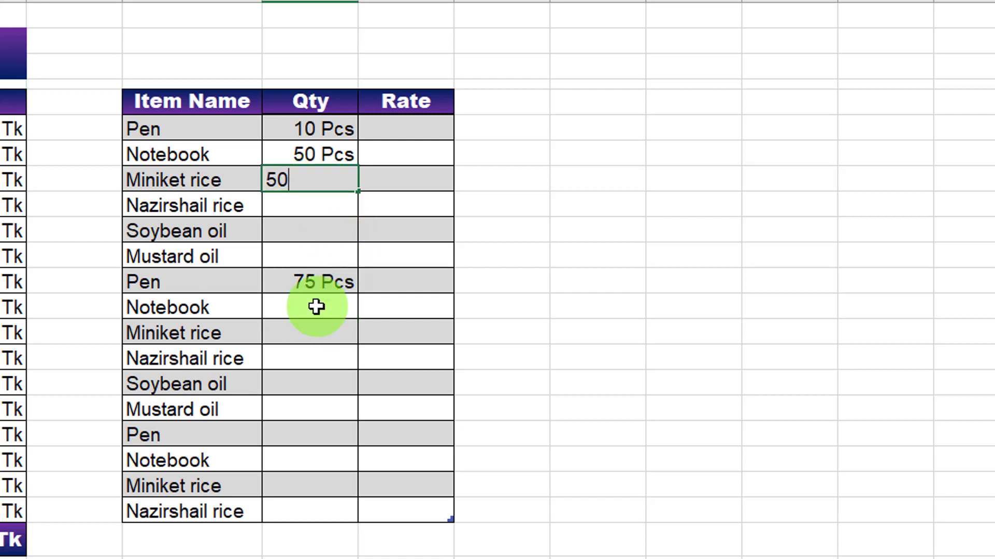
key(Return)
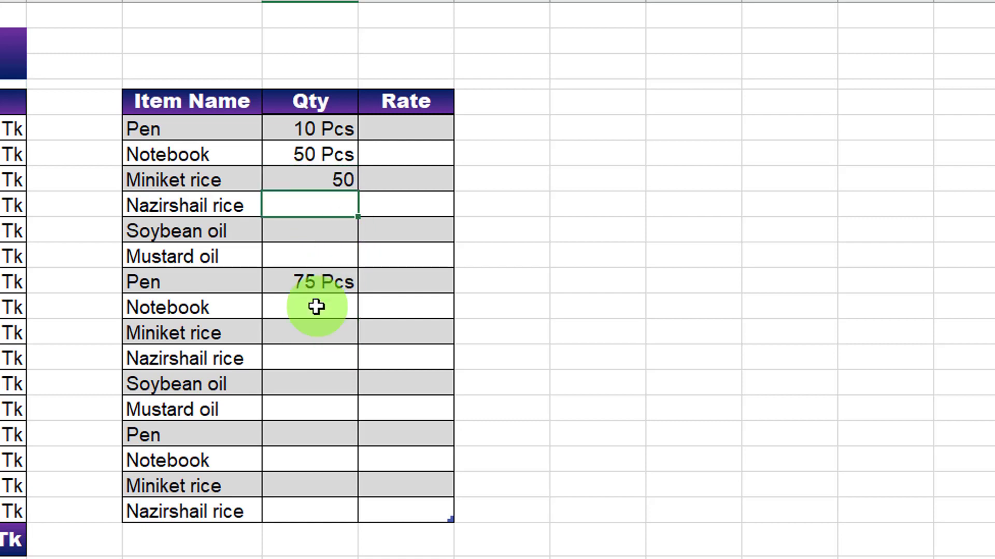
key(ctrl+z)
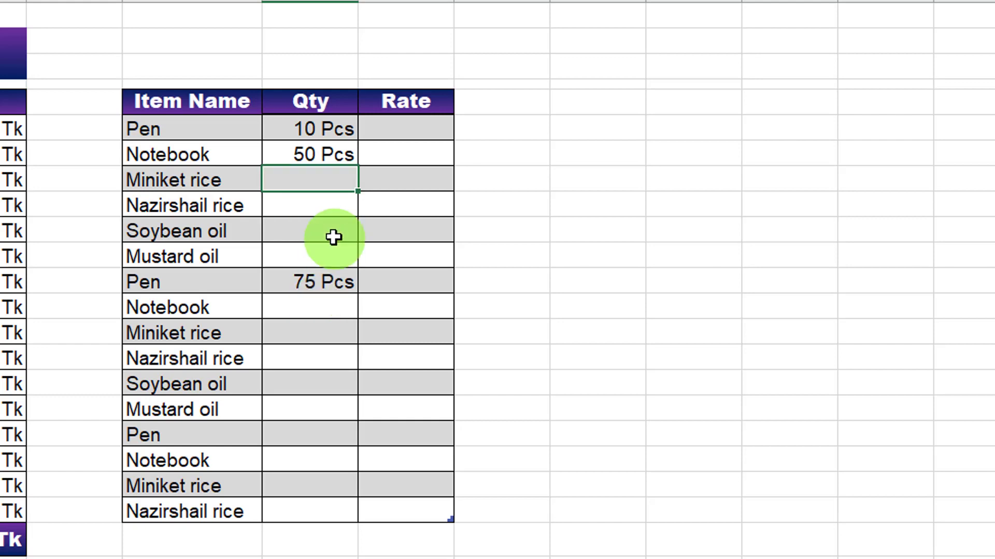
Start another conditional formatting rule for the Qty cells G6:G21 that uses a formula to determine which cells to format
drag(322, 129, 311, 495)
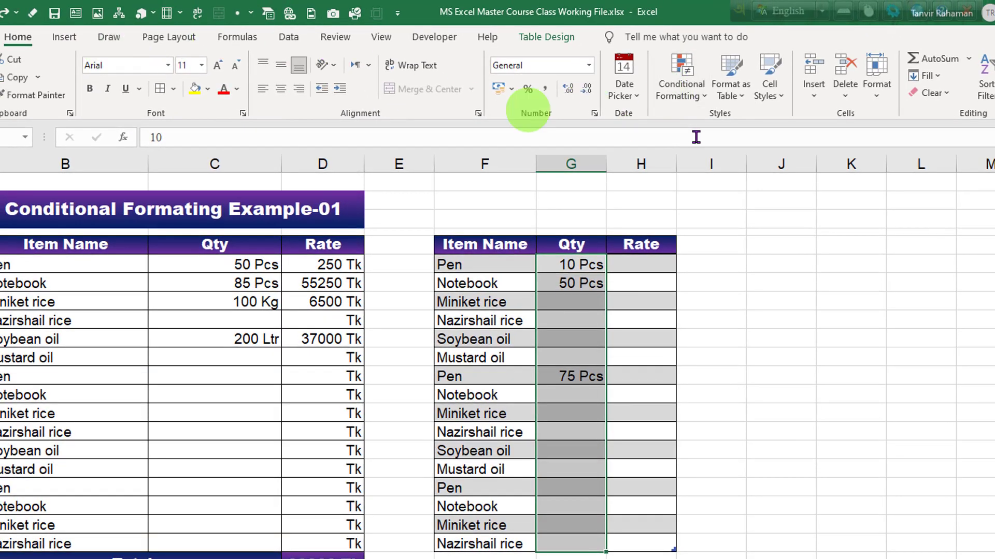
click(678, 89)
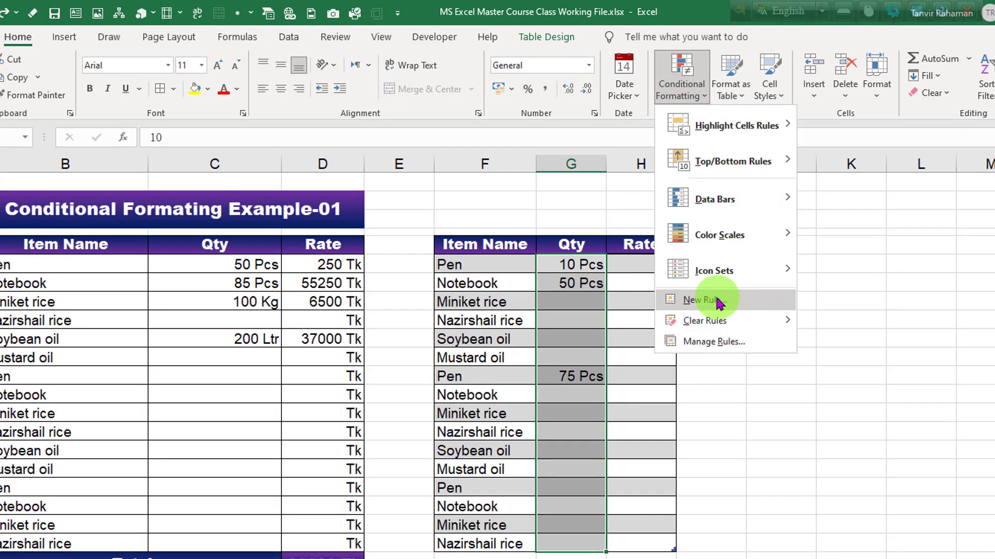
click(697, 299)
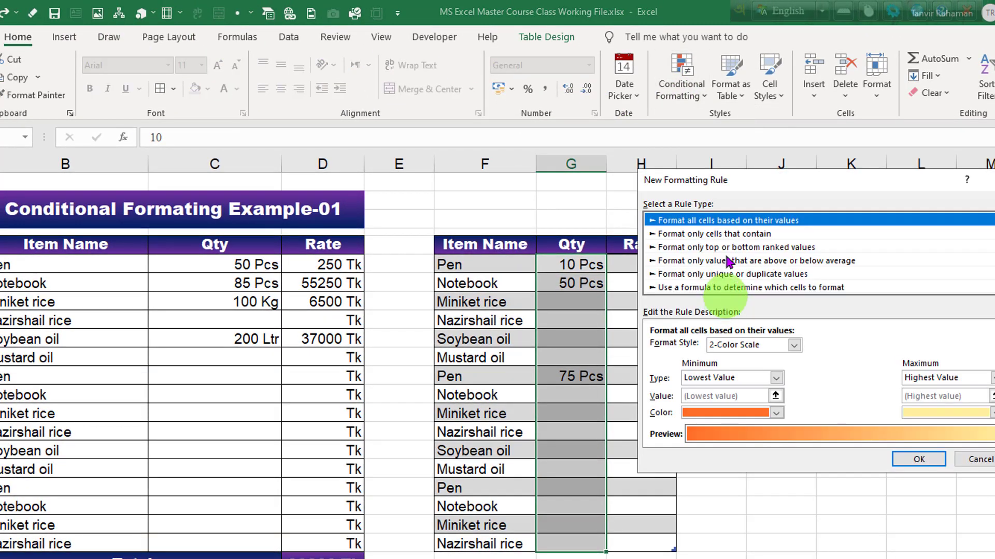
click(715, 286)
click(671, 346)
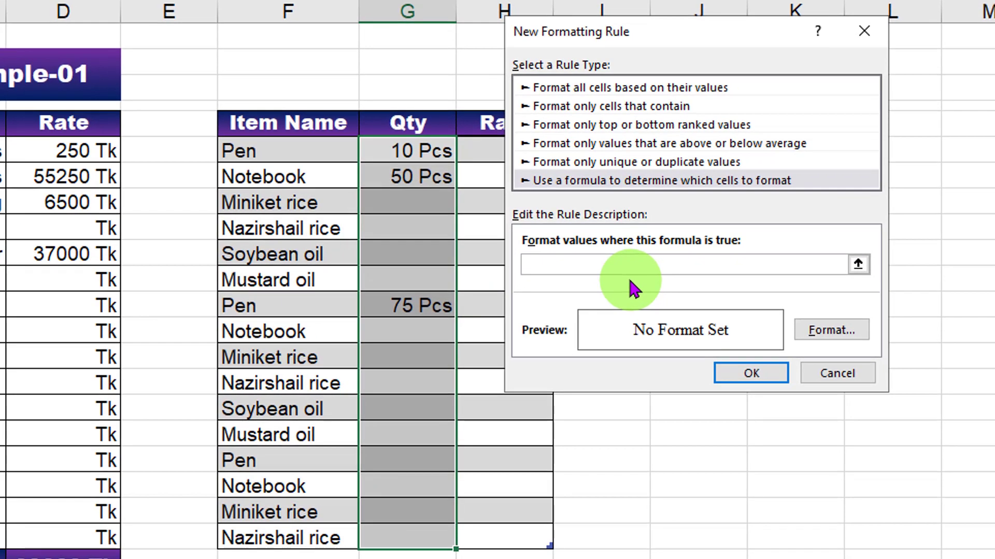
Enter the rule formula =or($F$6="Miniket Rice",$F$6="Nazirshail Rice")
text(=or)
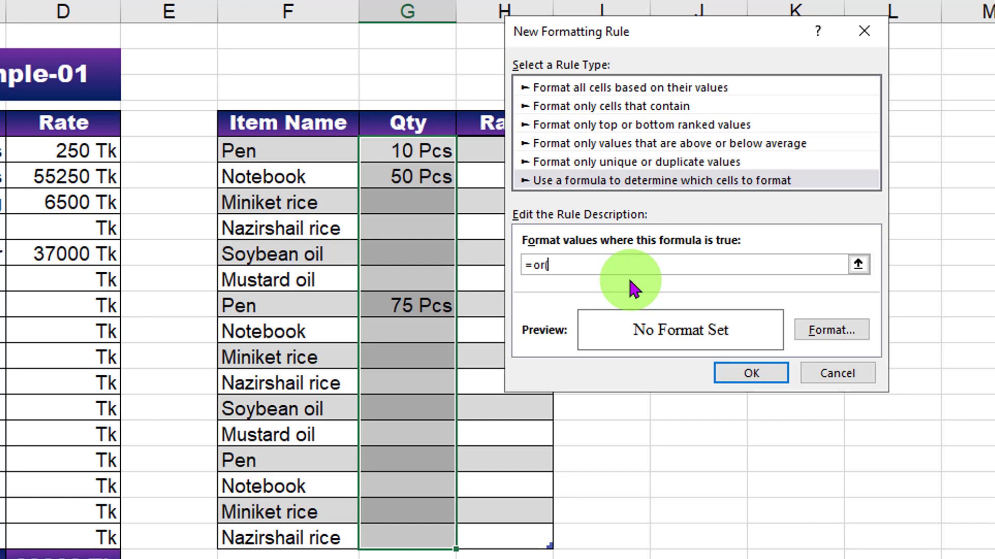
text(()
click(306, 150)
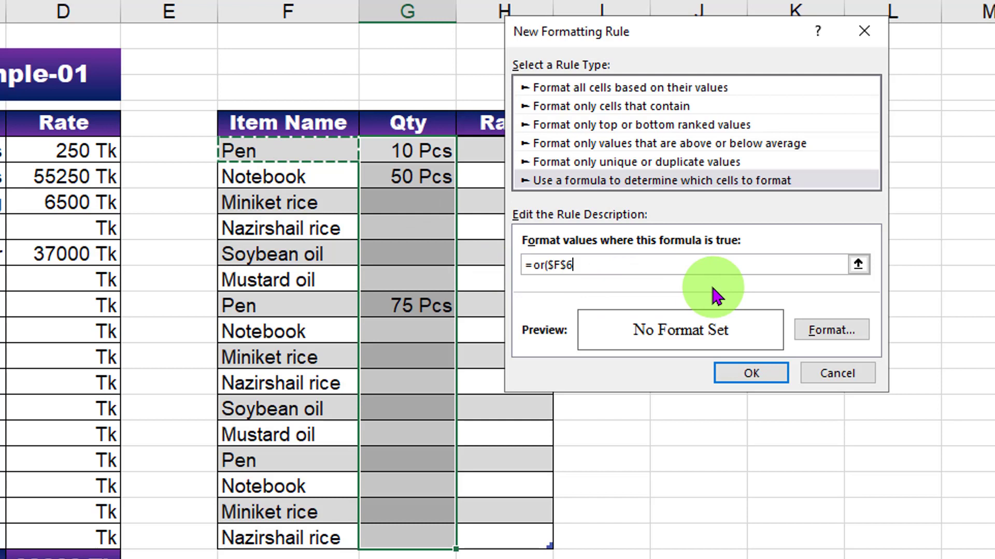
text(=")
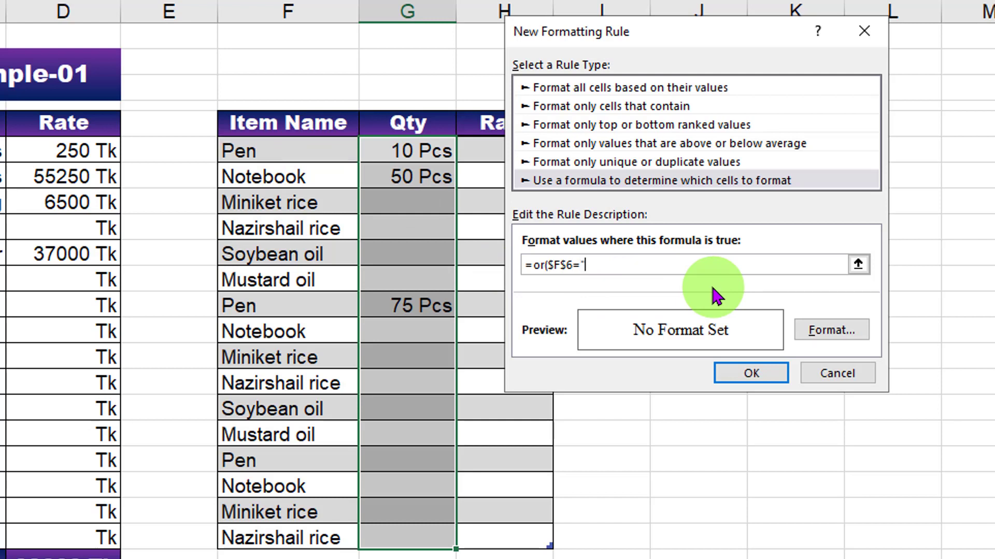
text(Miniket Rice",)
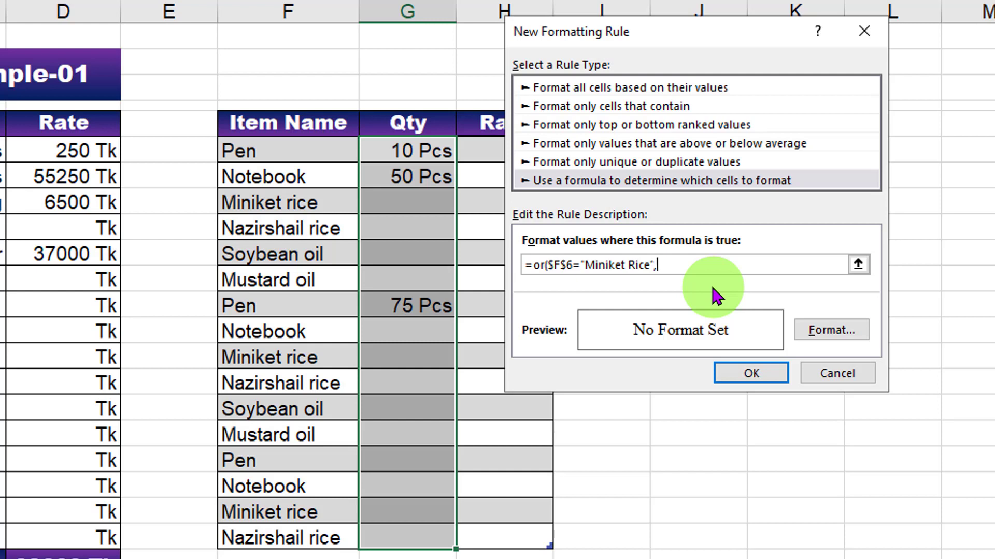
click(322, 156)
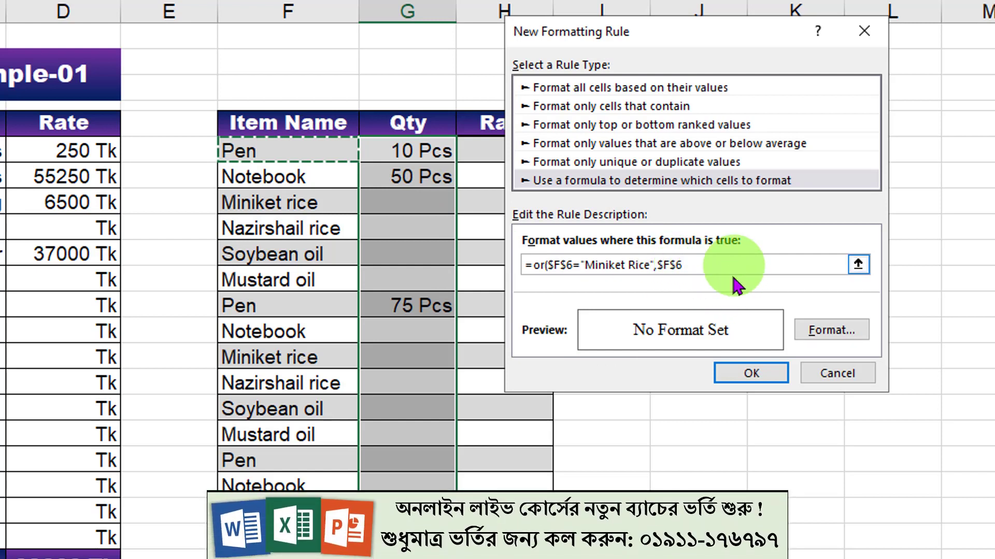
text(=)
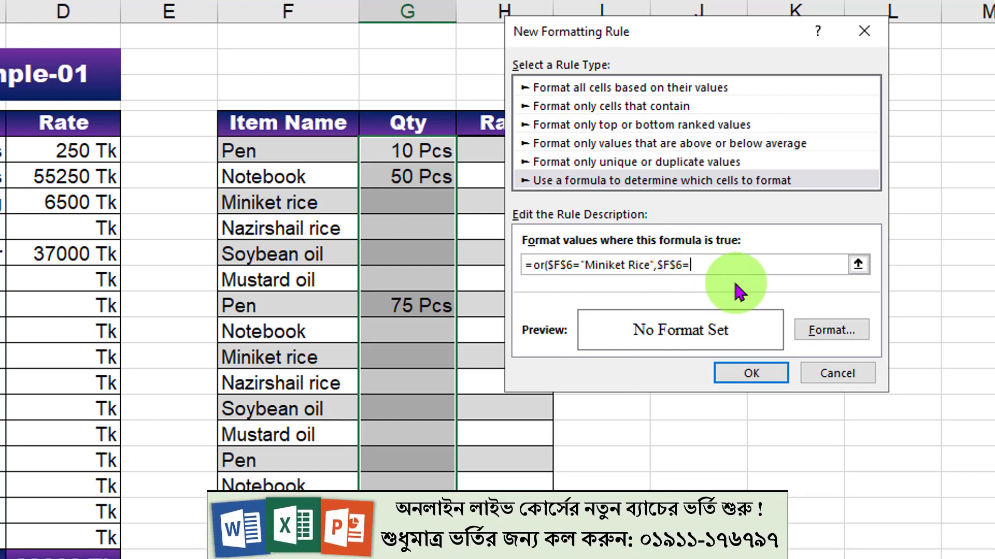
text(")
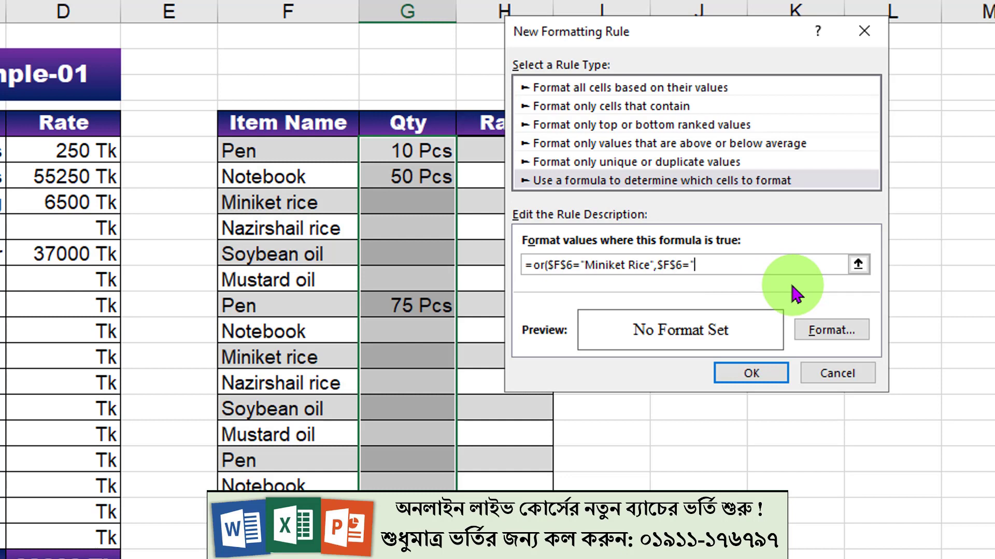
text(Nazirshail Ric)
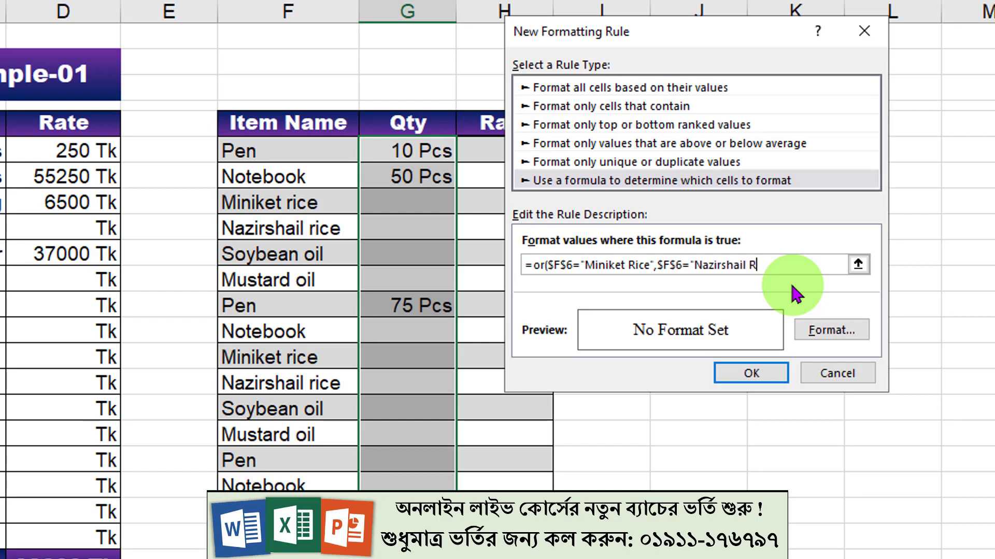
text(e)
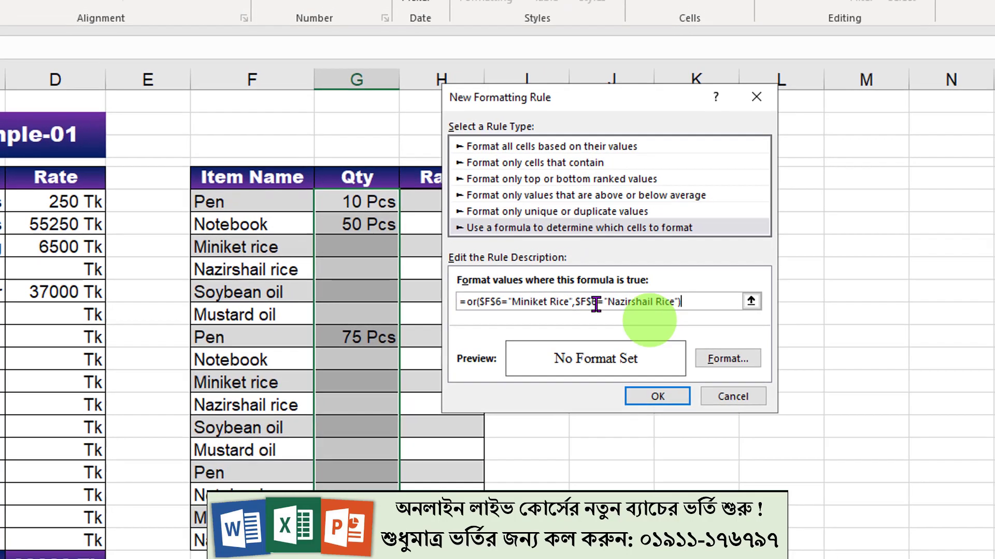
Make the row relative in both references of the rice formula, giving =or($F6="Miniket Rice",$F6="Nazirshail Rice")
click(490, 303)
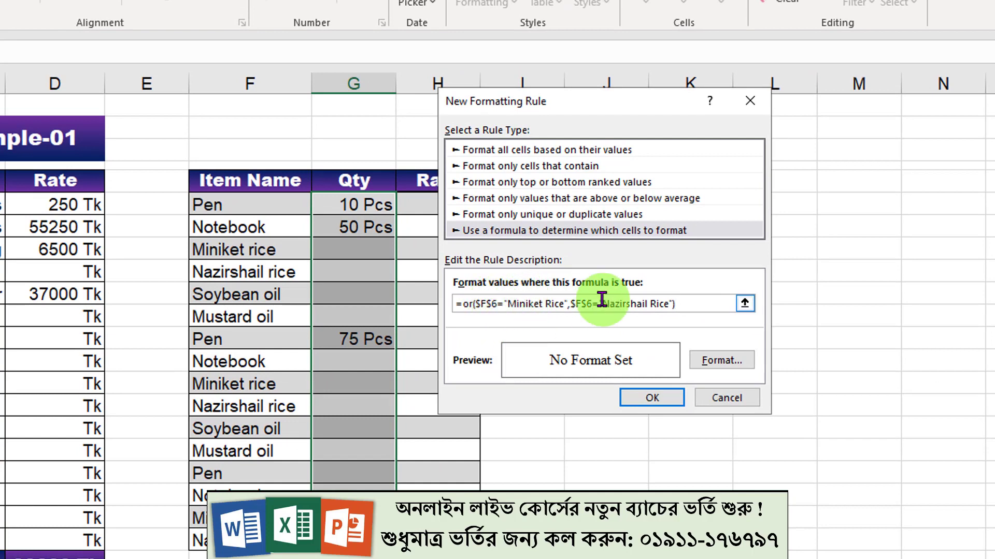
click(581, 303)
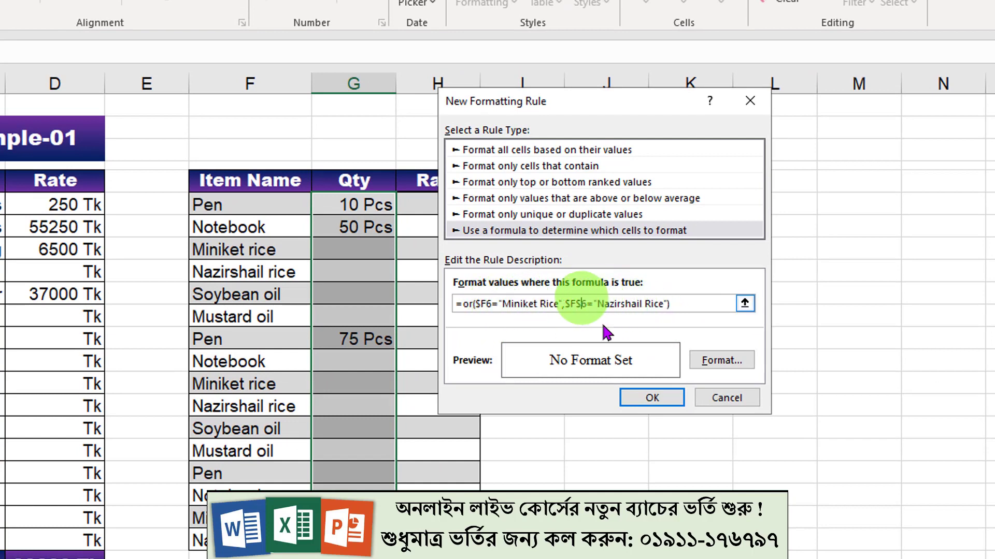
key(BackSpace)
click(681, 307)
Give the rice rule the custom number format 0 "Kg" and create the rule
click(721, 361)
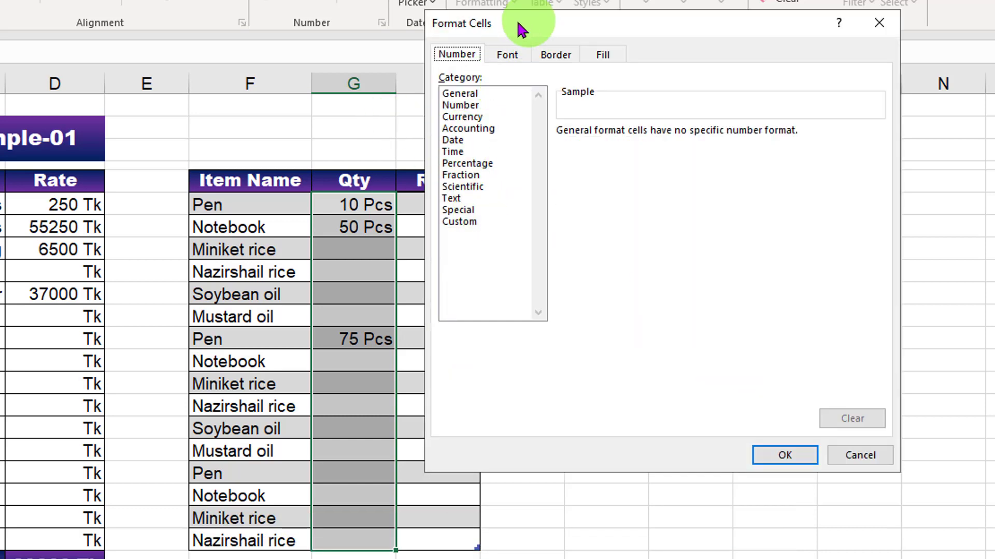
drag(517, 27, 473, 31)
click(417, 226)
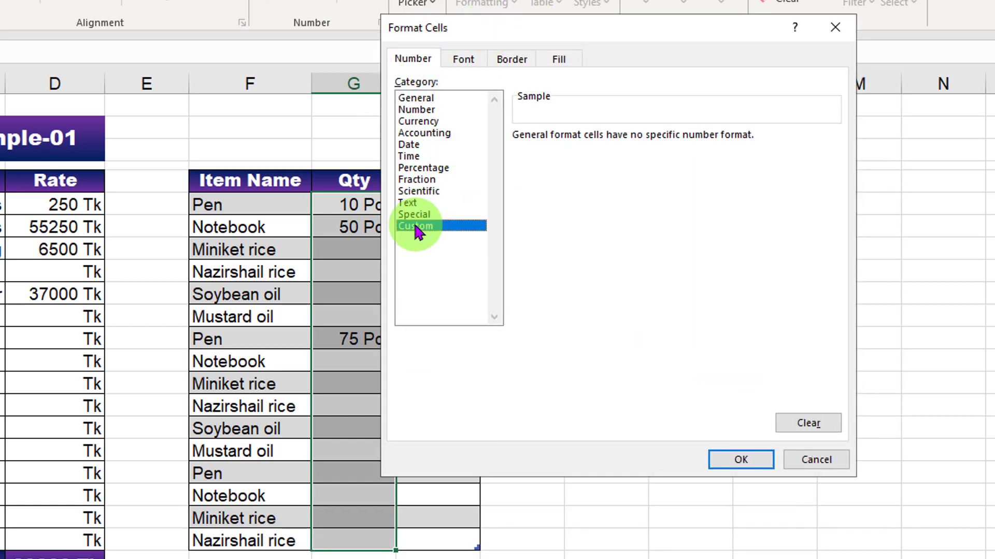
drag(570, 154, 508, 150)
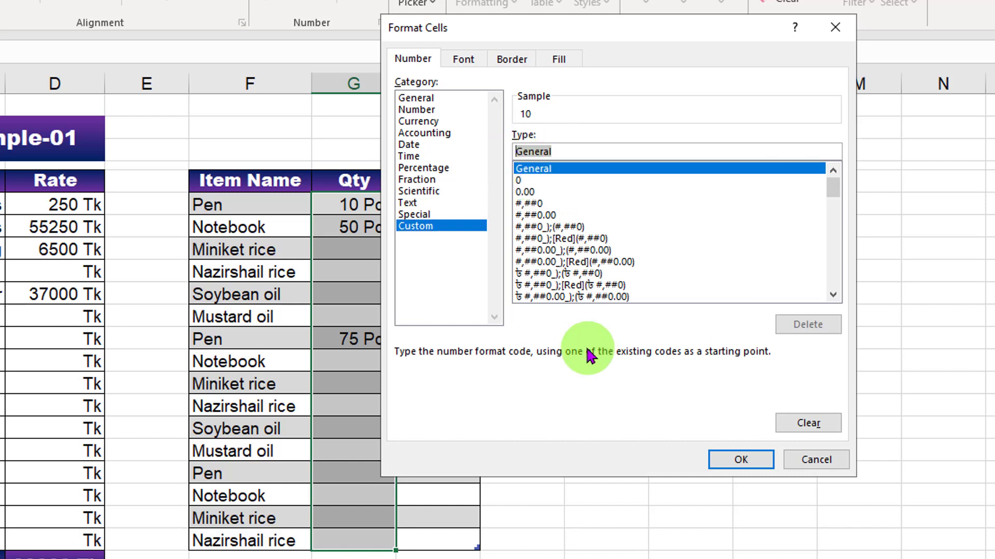
text(0)
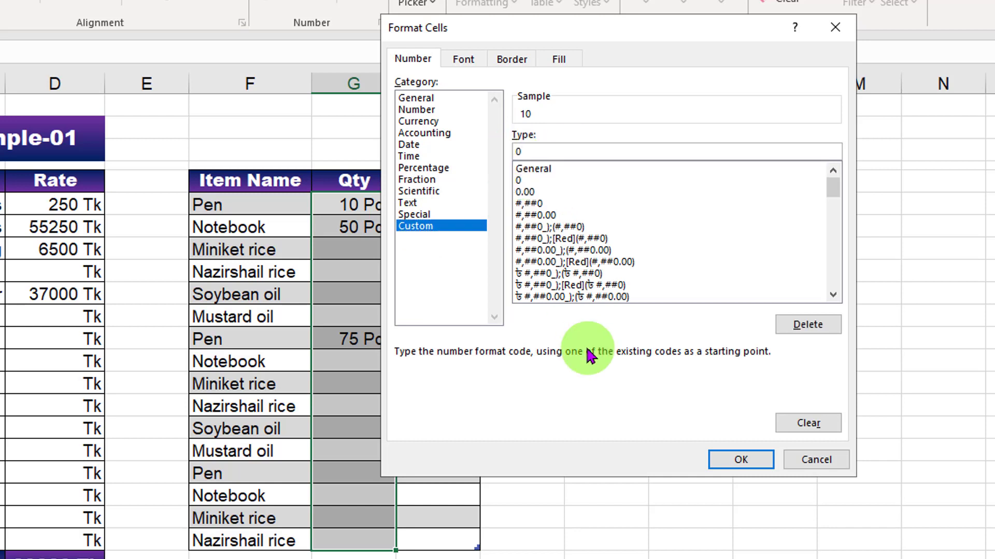
text( "Kg)
click(749, 455)
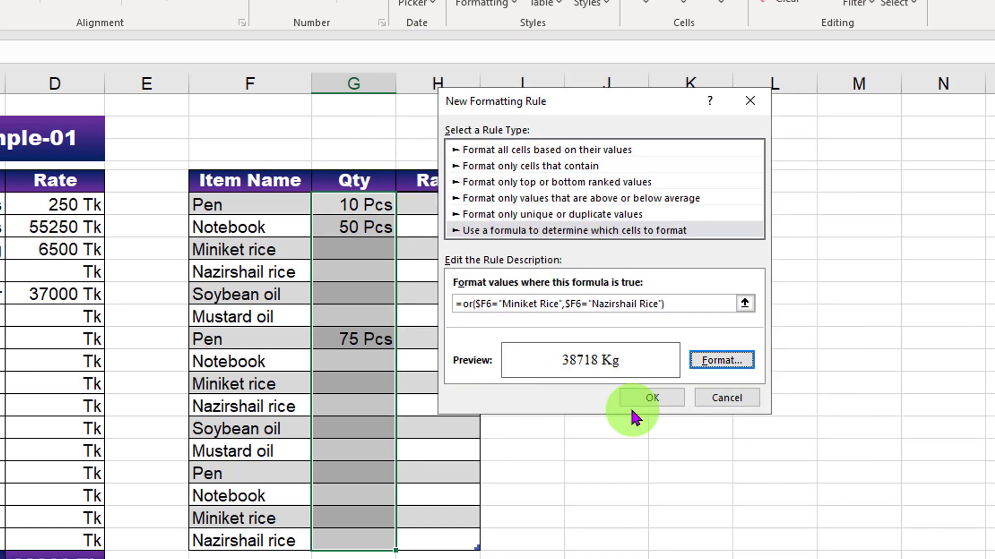
click(647, 406)
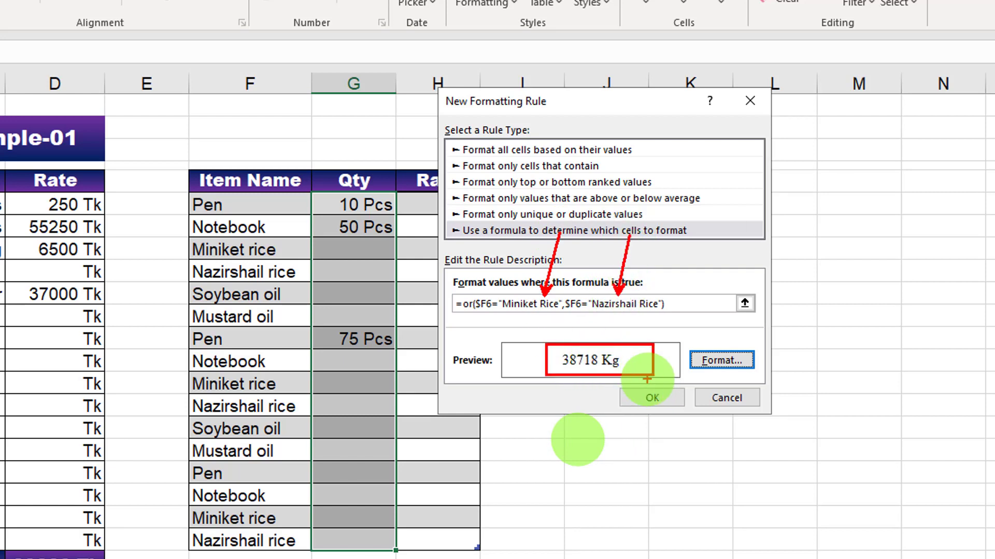
click(652, 398)
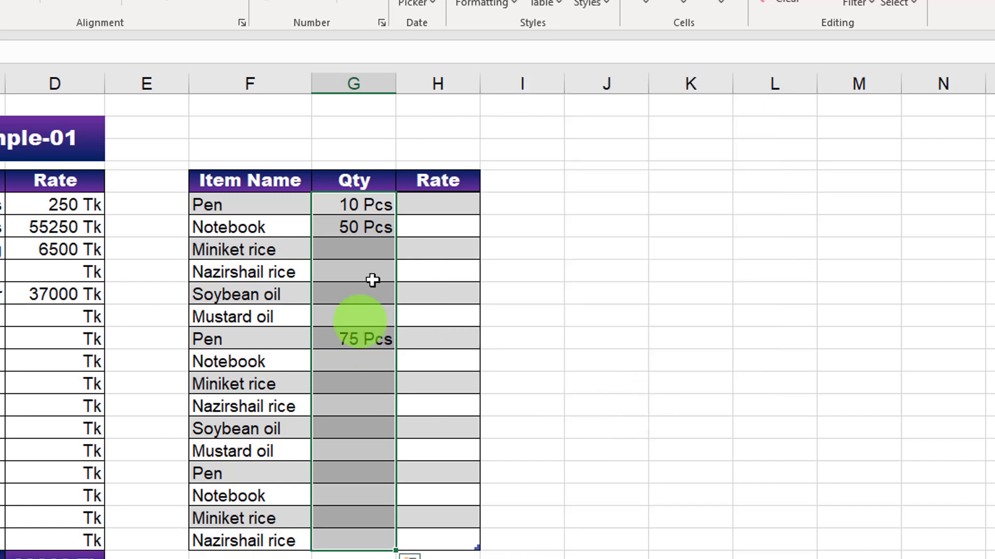
Enter a Qty of 100 for the first Miniket rice row and 85 for the first Nazirshail rice row
click(389, 256)
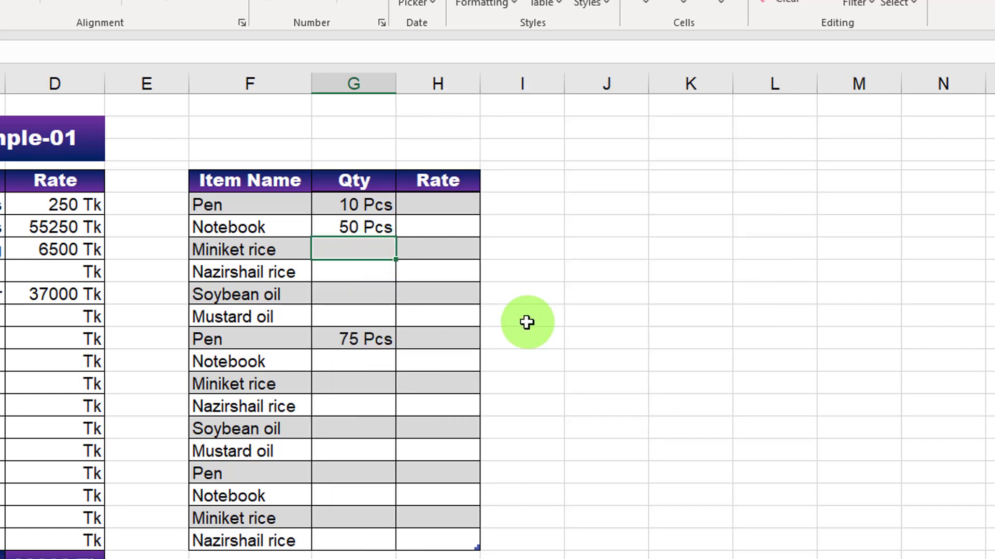
text(100)
key(Return)
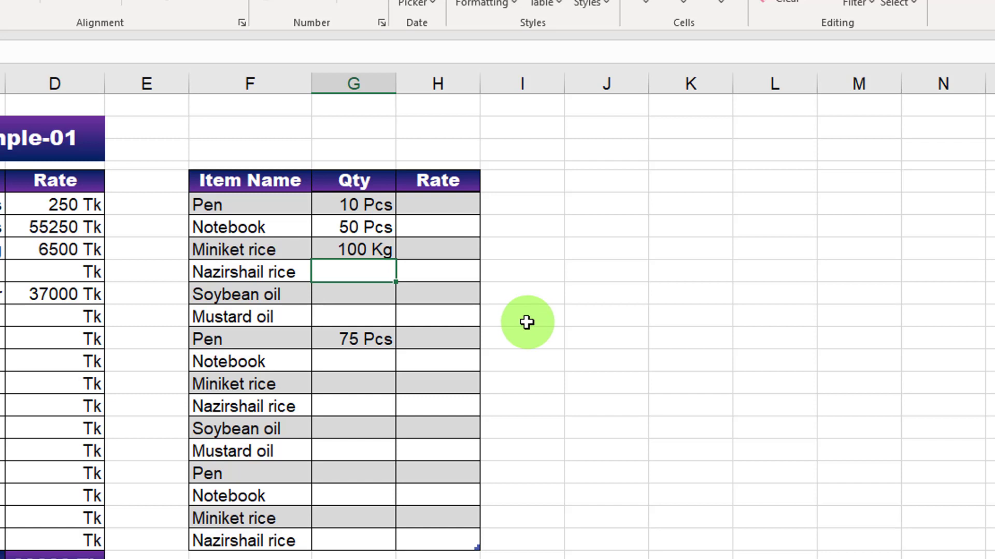
text(85)
key(Return)
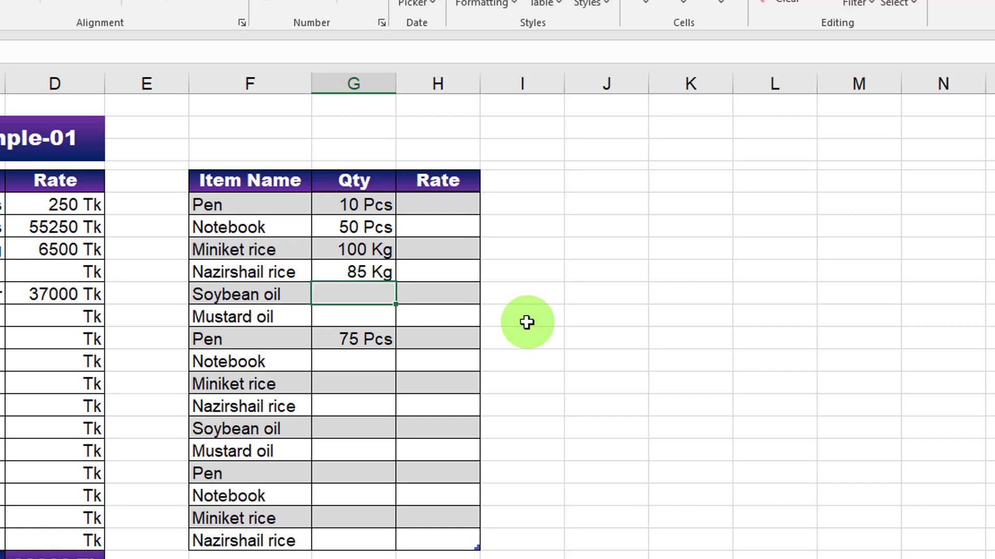
Enter a Qty of 50 for the last Miniket rice row and 100 for the last Nazirshail rice row
click(366, 501)
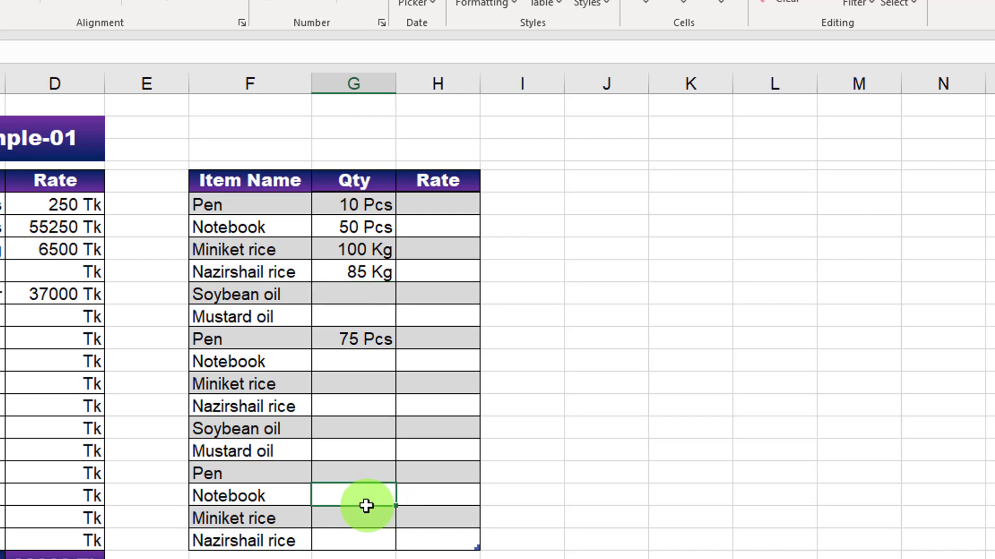
click(361, 514)
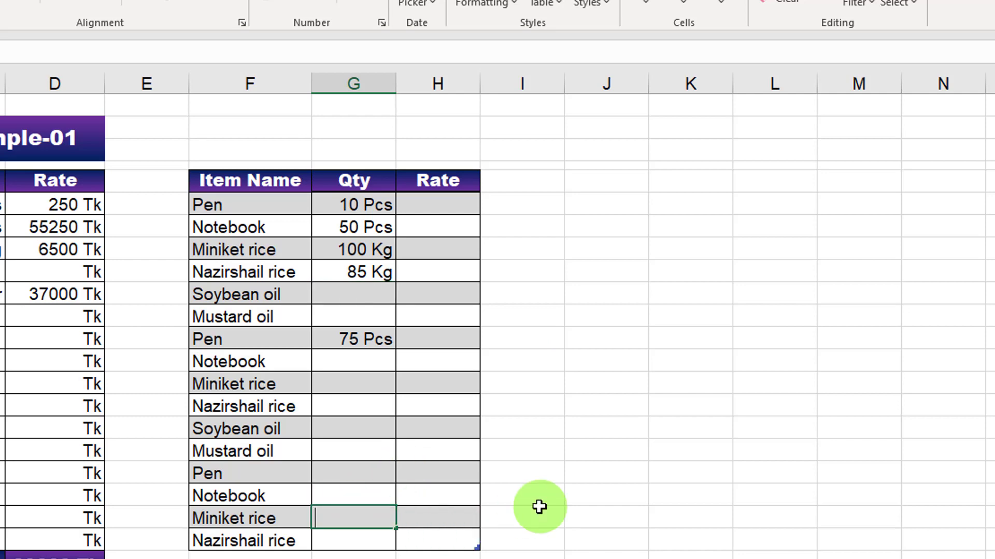
key(Return)
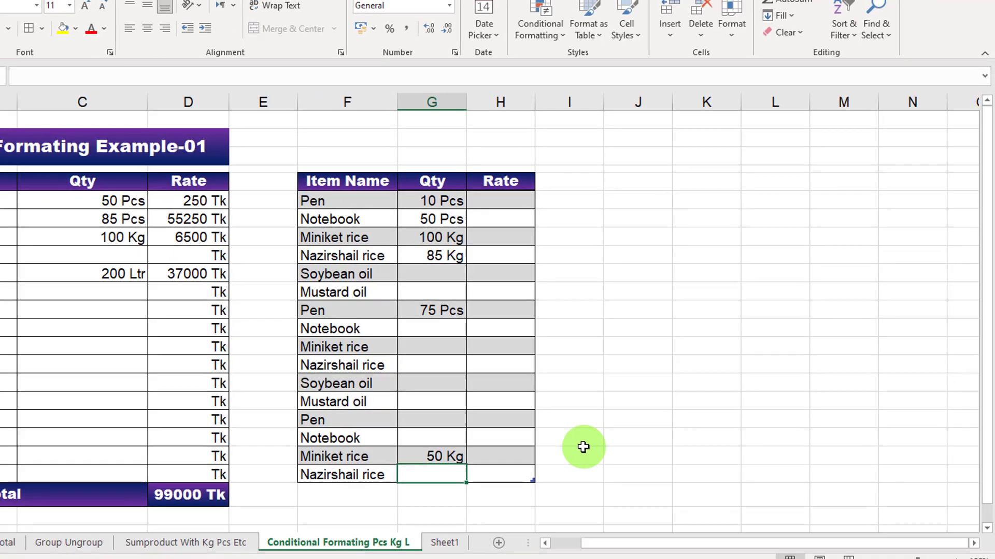
text(10)
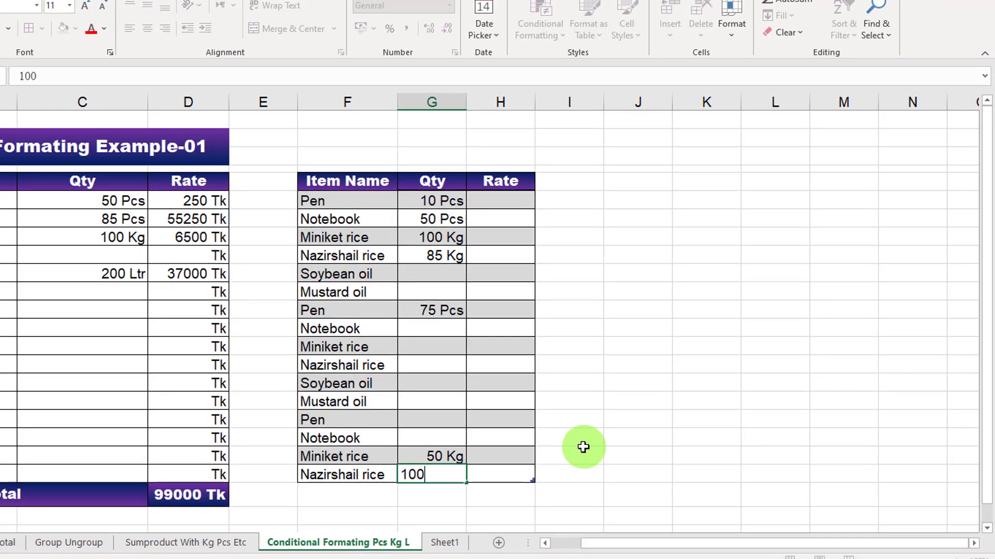
text(0)
key(Up)
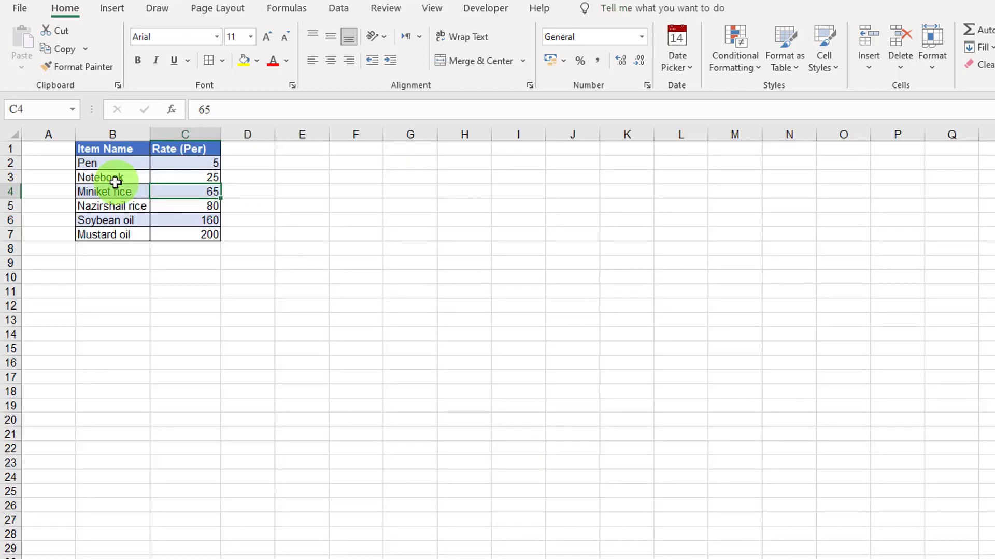
Convert the item rate list B1:C7 on Sheet1 into a table with headers and turn off its filter buttons
drag(111, 147, 197, 234)
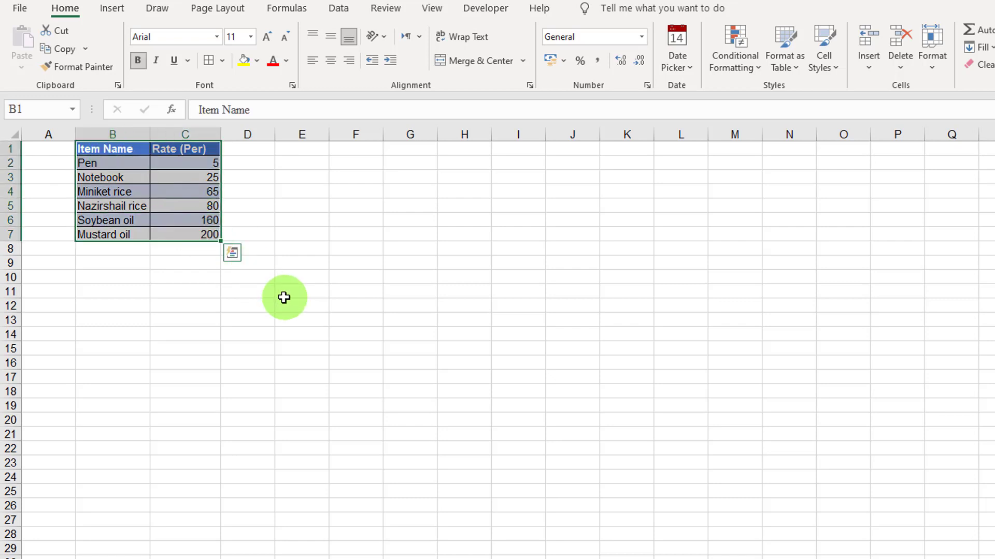
key(ctrl+t)
drag(756, 224, 374, 192)
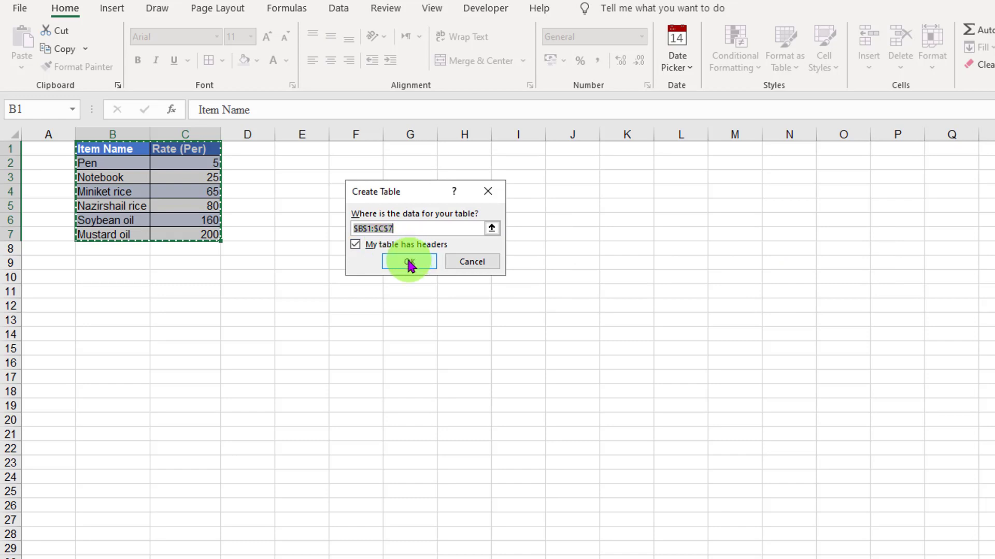
click(409, 263)
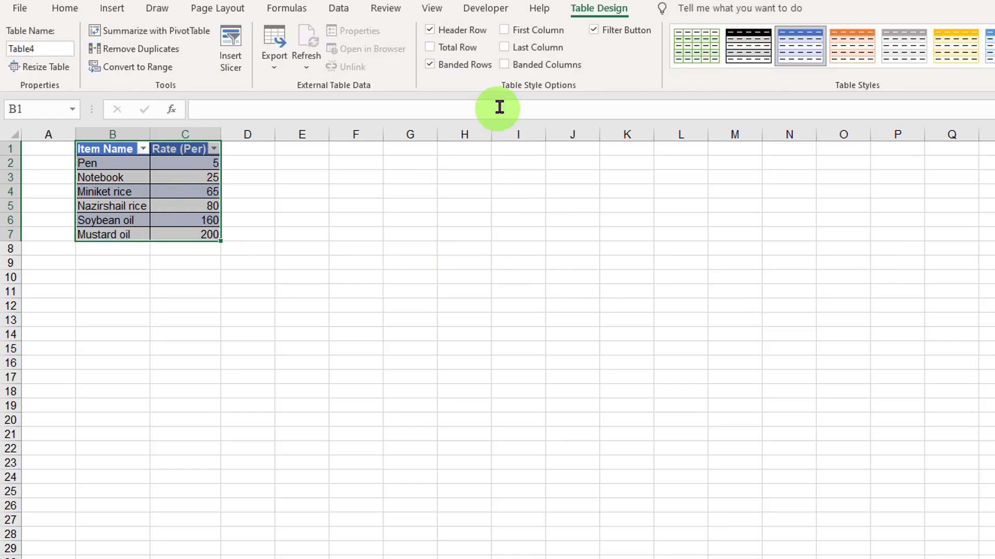
click(594, 34)
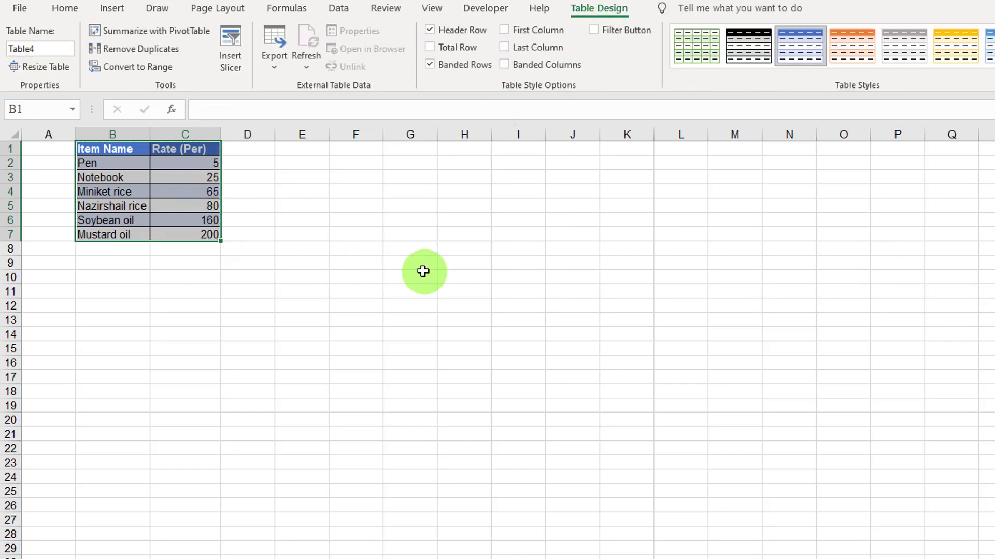
click(422, 273)
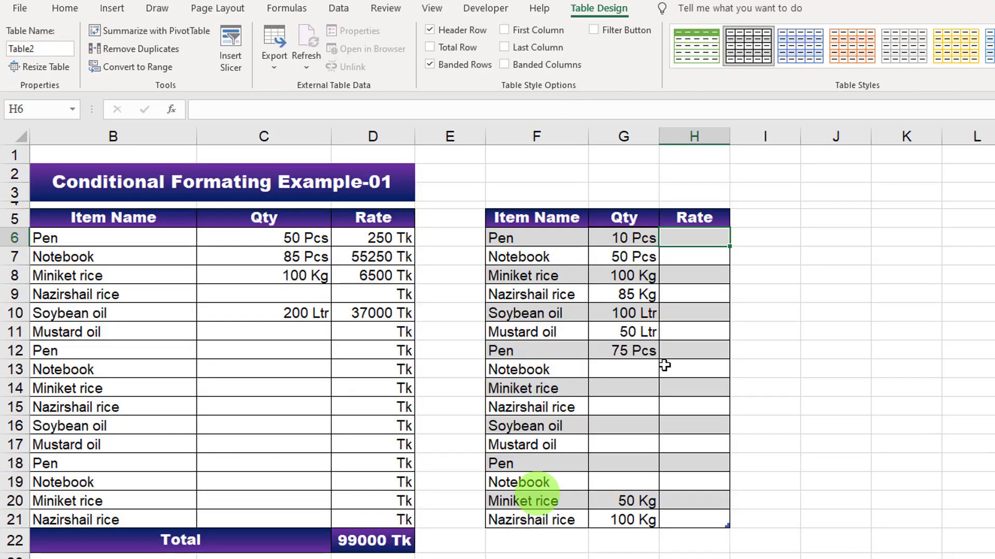
Start the Rate formula in H6 with =IF([@[Item Name]]=" "," ", so that a blank item name returns a blank
click(700, 241)
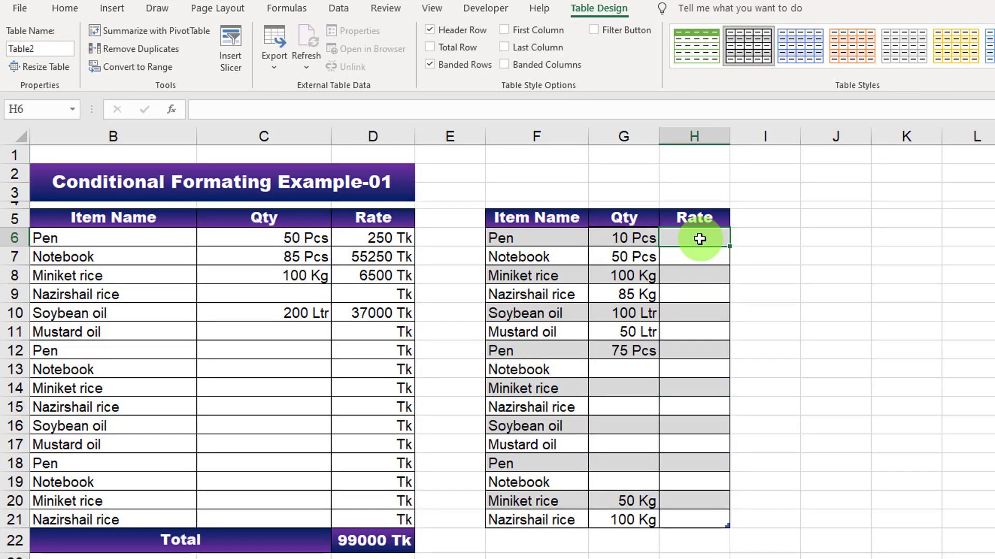
text(=vlo)
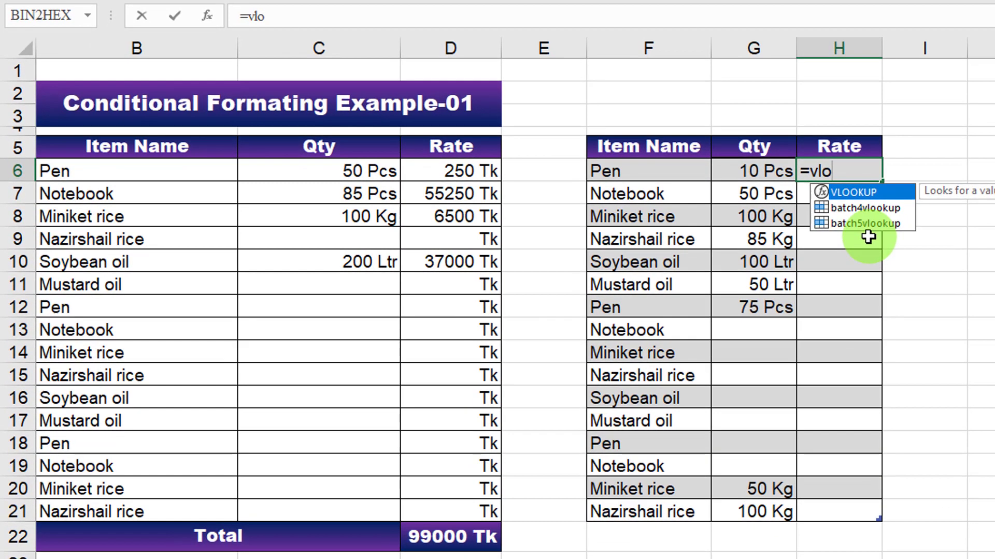
key(BackSpace)
key(BackSpace)
key(BackSpace)
text(if)
key(Tab)
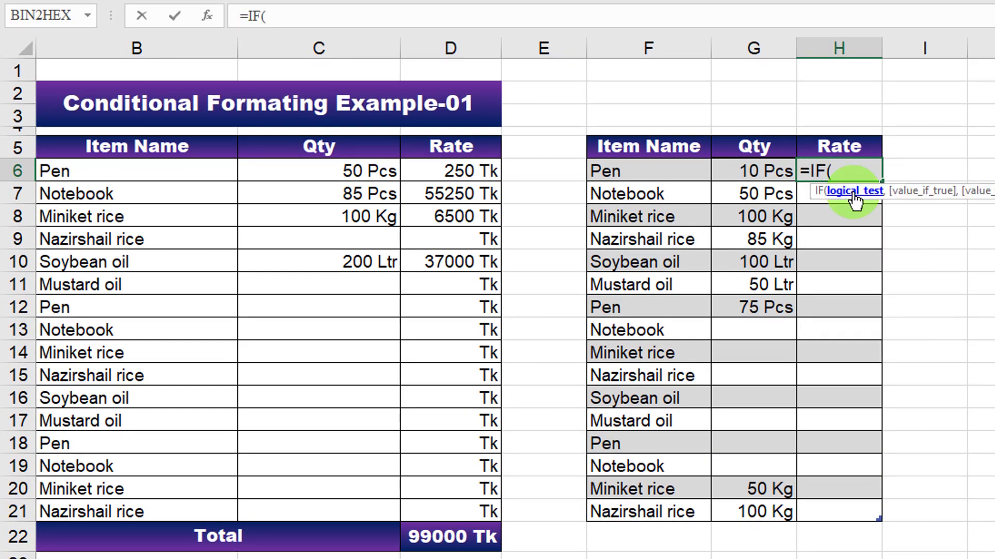
click(692, 173)
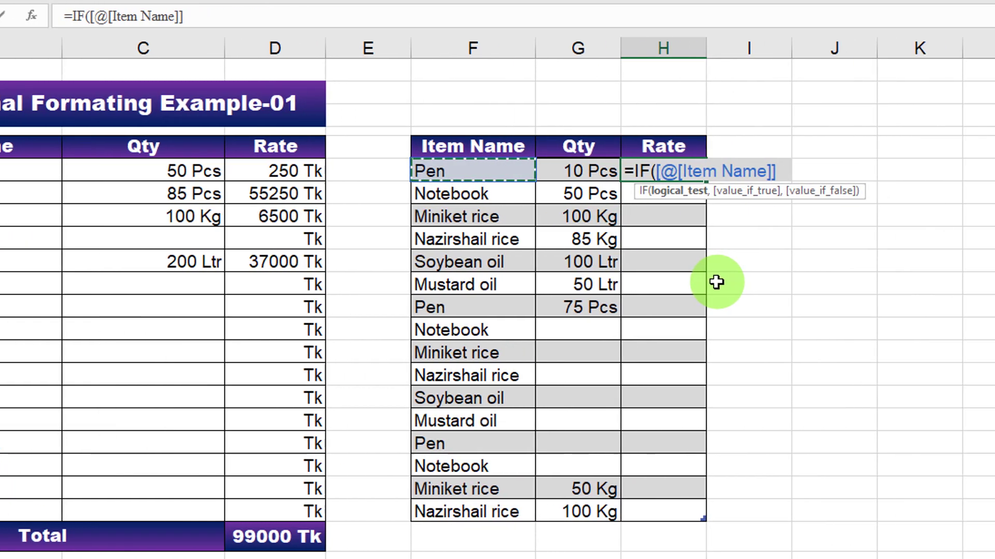
text(=)
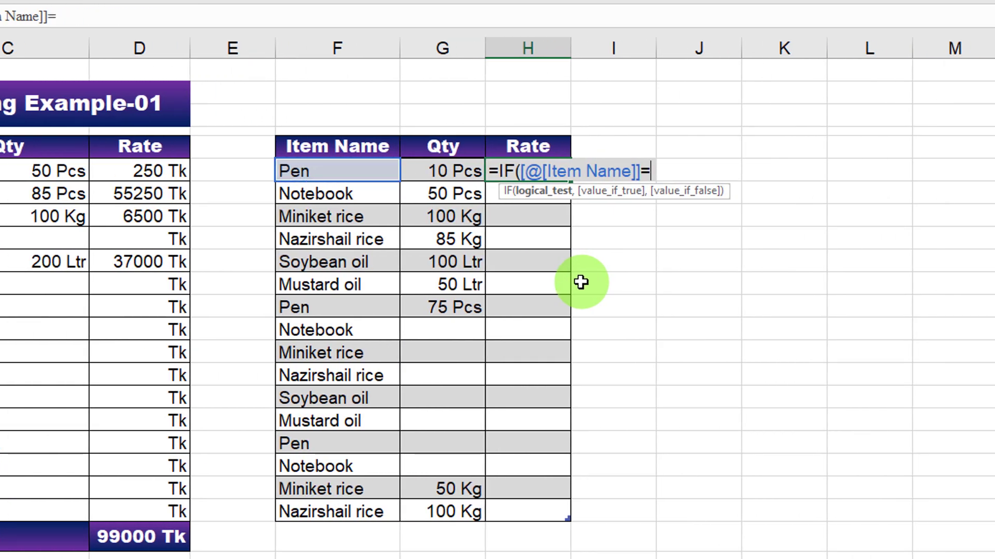
text(" ")
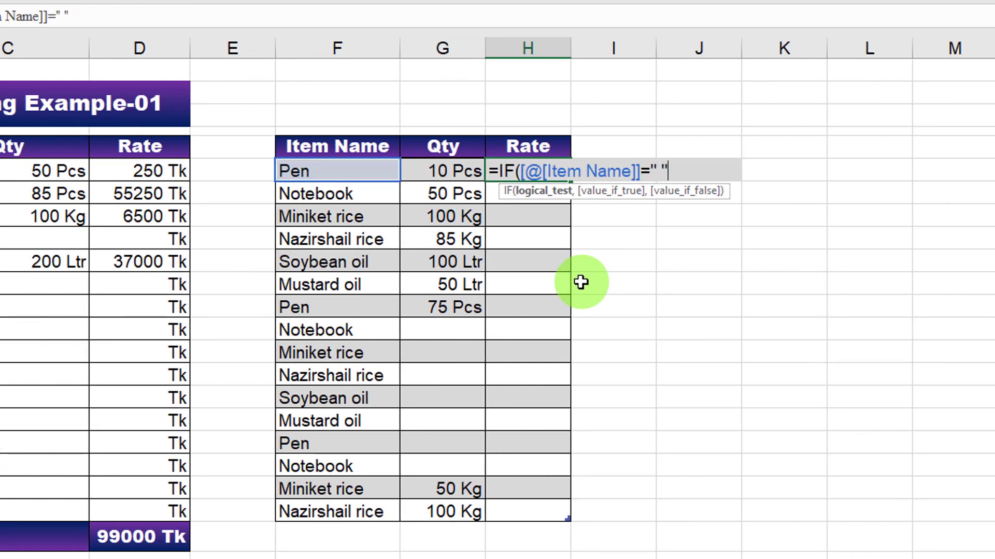
text(," ",)
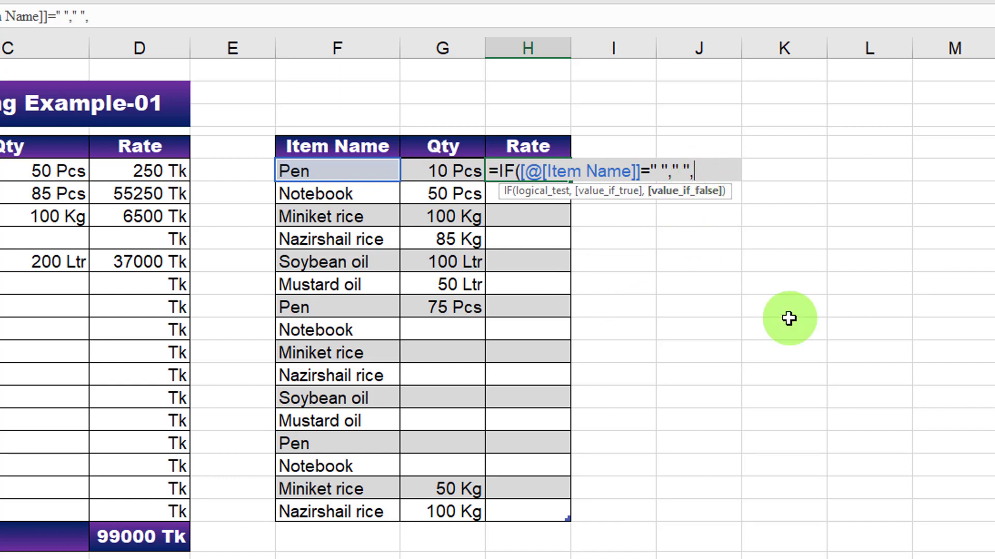
Add a VLOOKUP as the IF formula's false value, with [@[Item Name]] as its lookup value
text(vlo)
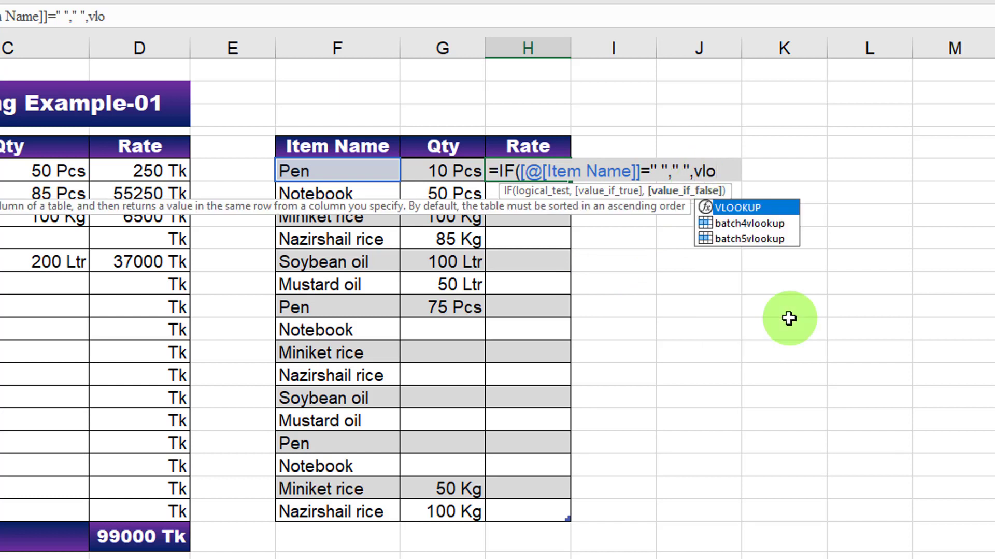
double_click(758, 207)
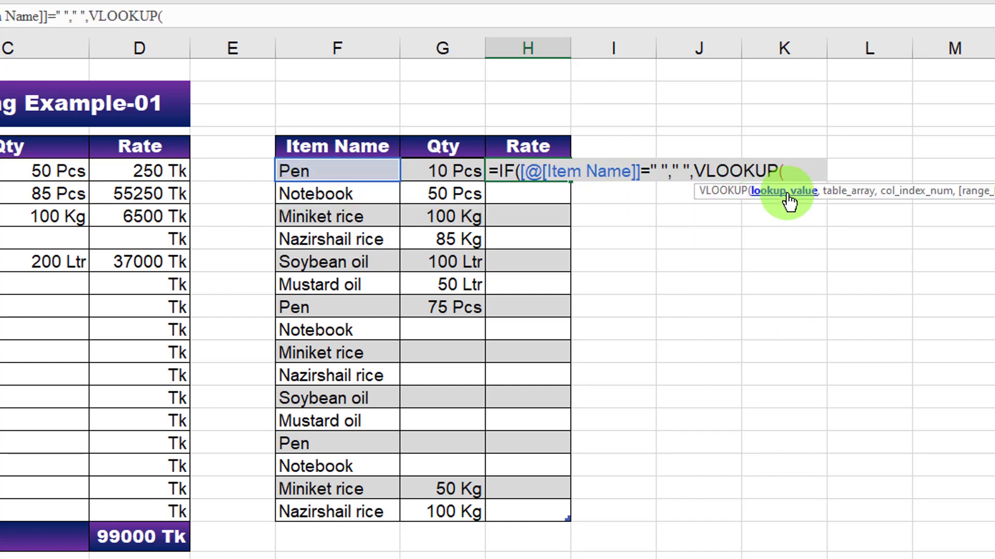
click(373, 170)
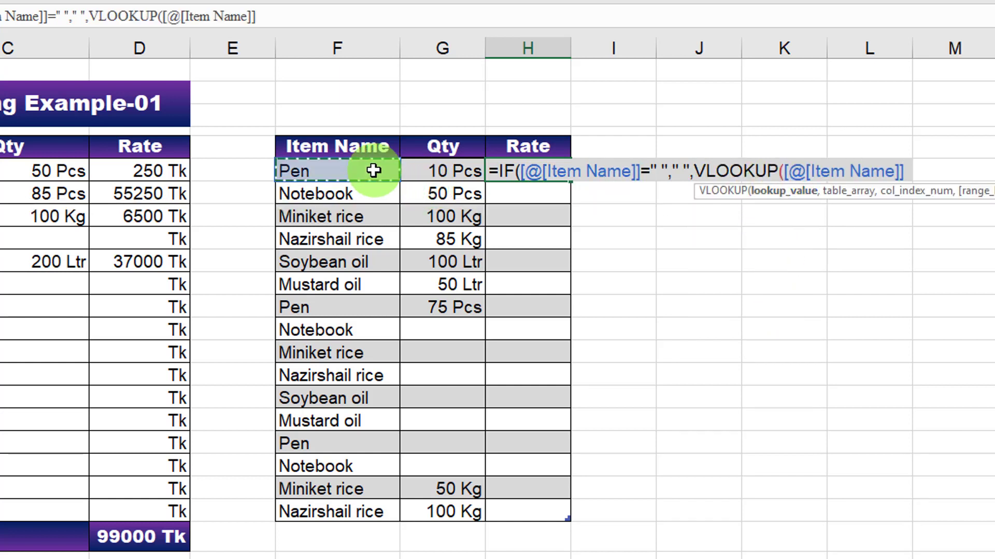
text(,)
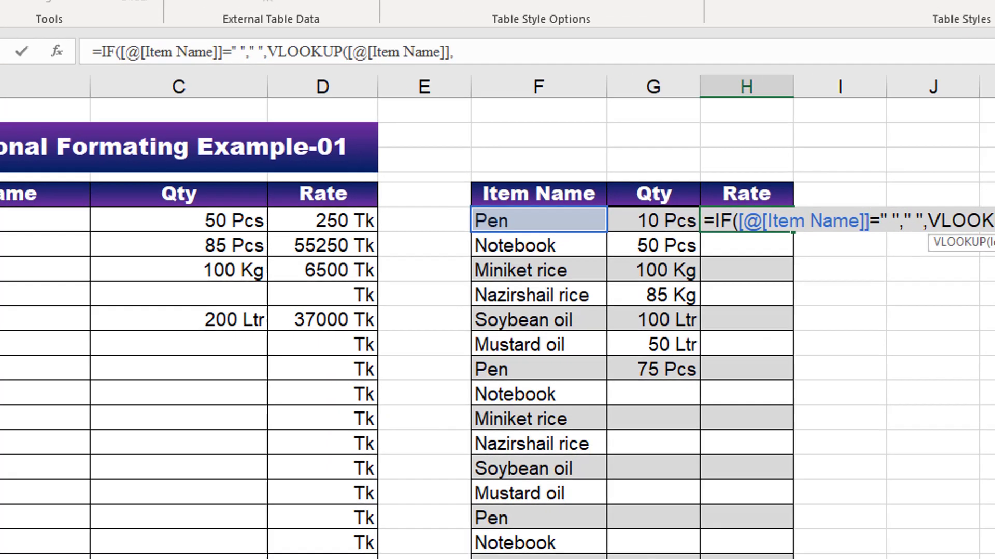
Complete the VLOOKUP with Sheet1's whole rate table, Table4[#All], as table array, column index 2 and 0 for an exact match
click(311, 558)
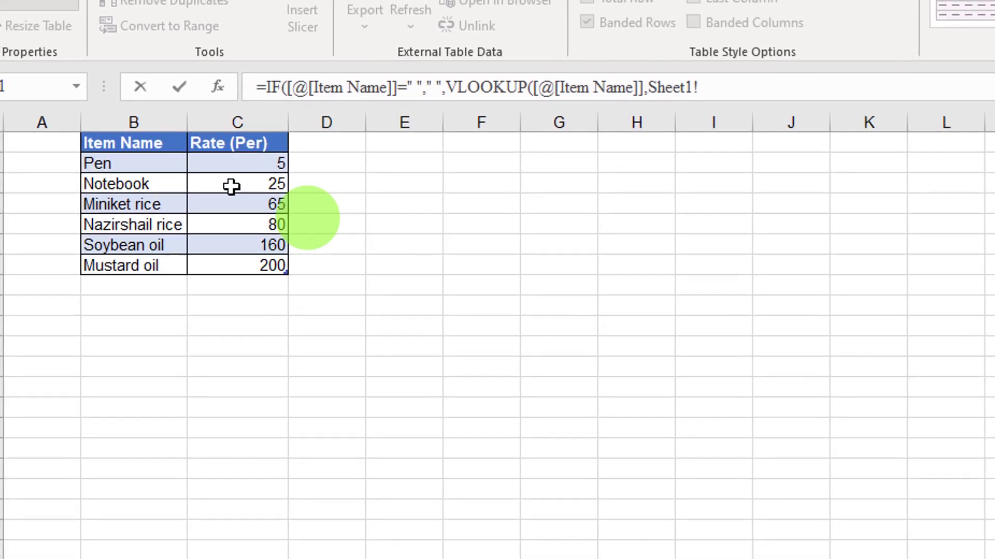
drag(121, 148, 262, 262)
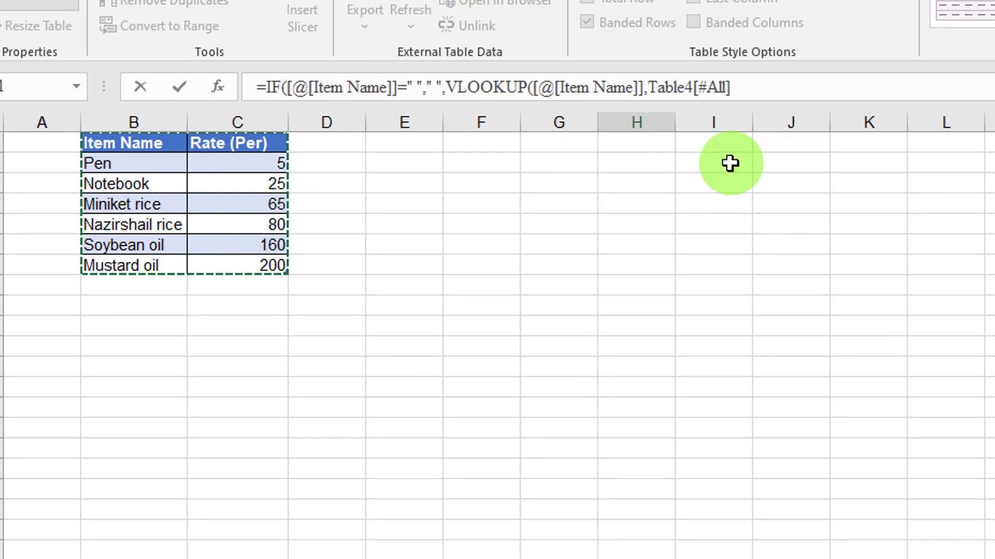
click(751, 89)
text(,)
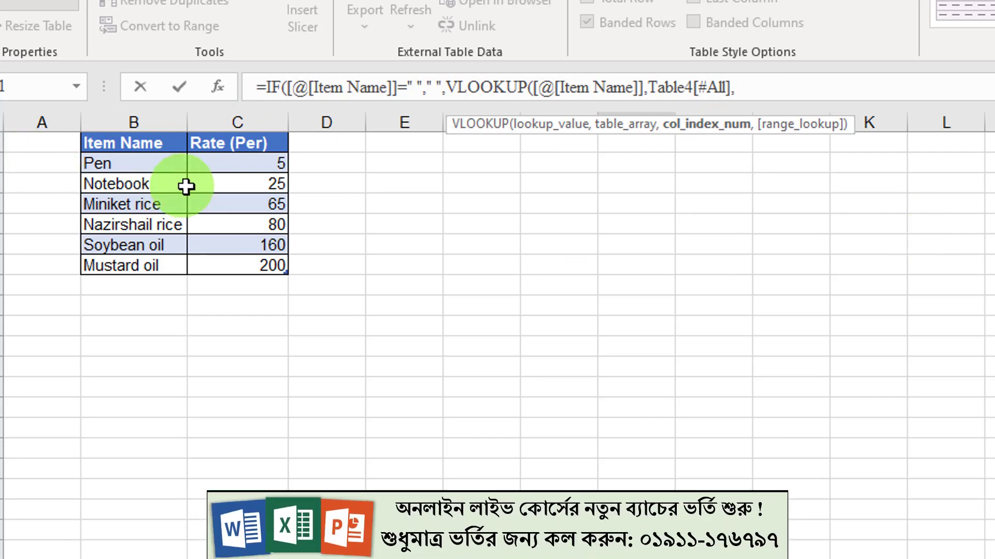
text(2,)
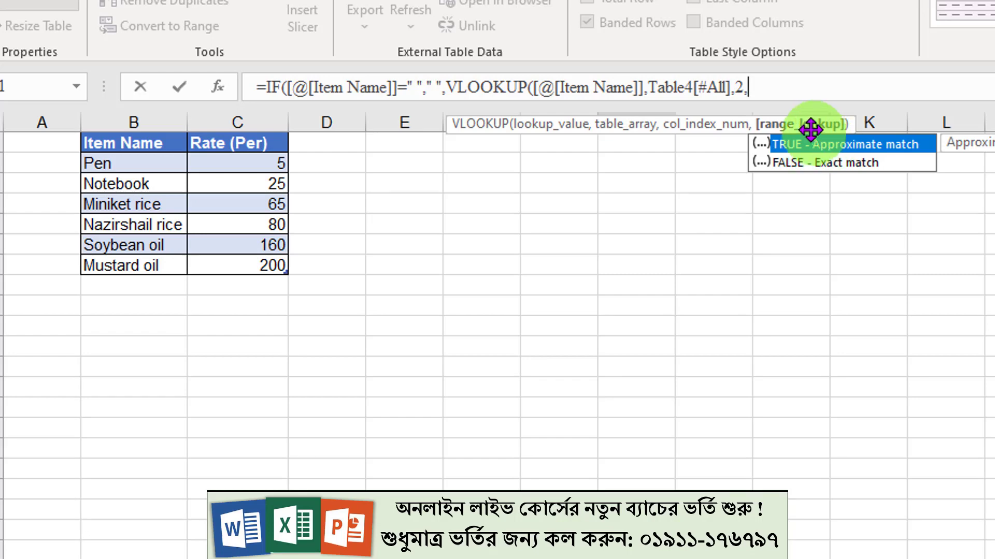
text(0)
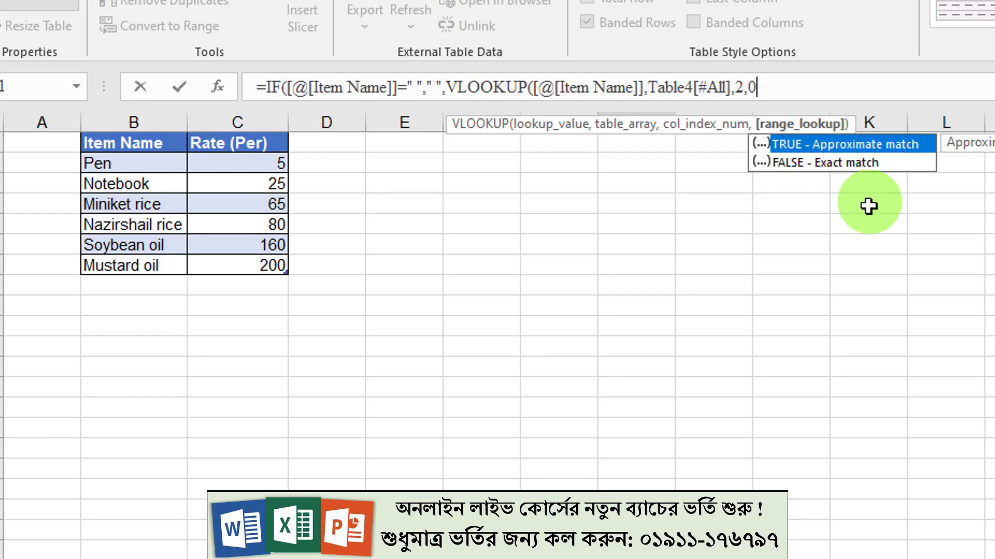
text())
key(Return)
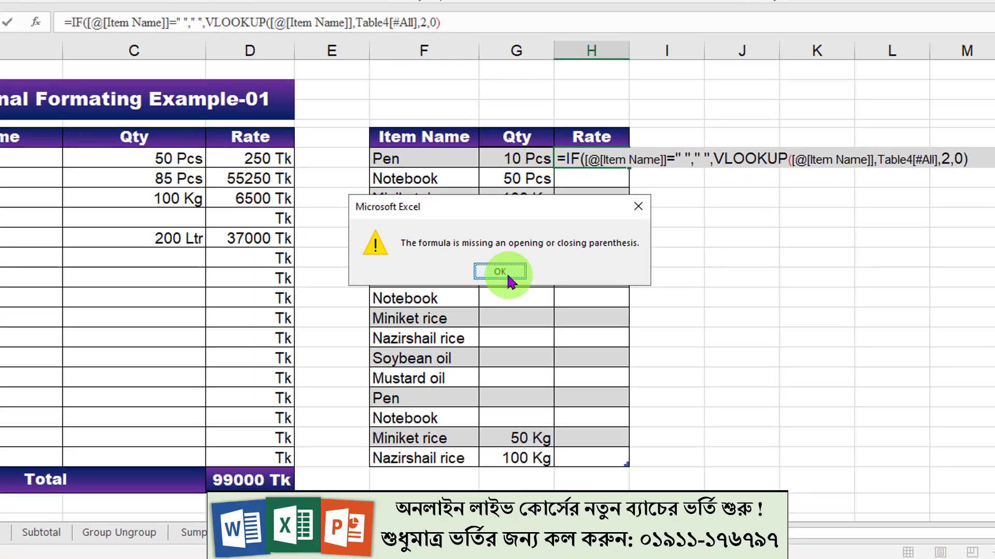
Add the missing closing parenthesis at the end of the Rate formula in H6 and enter the formula
click(635, 329)
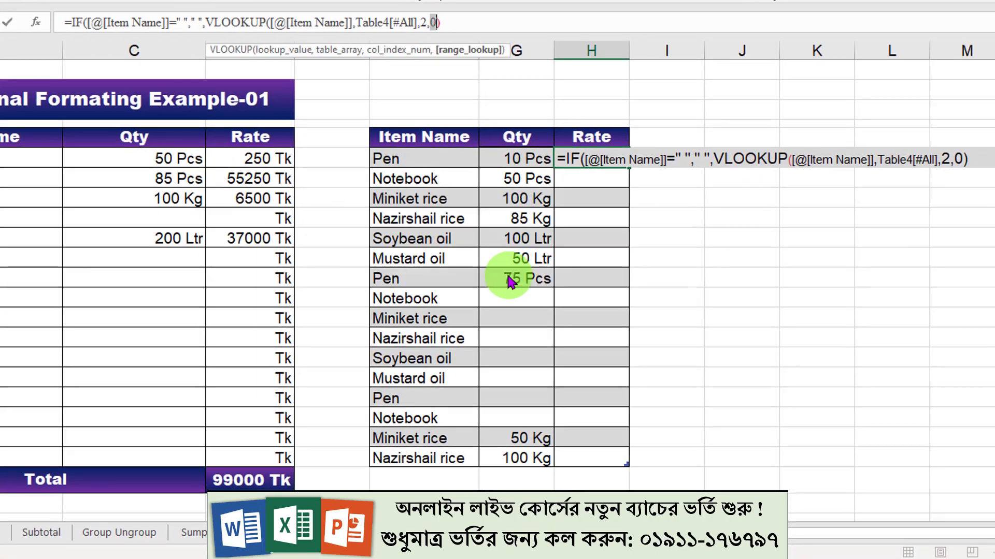
click(977, 155)
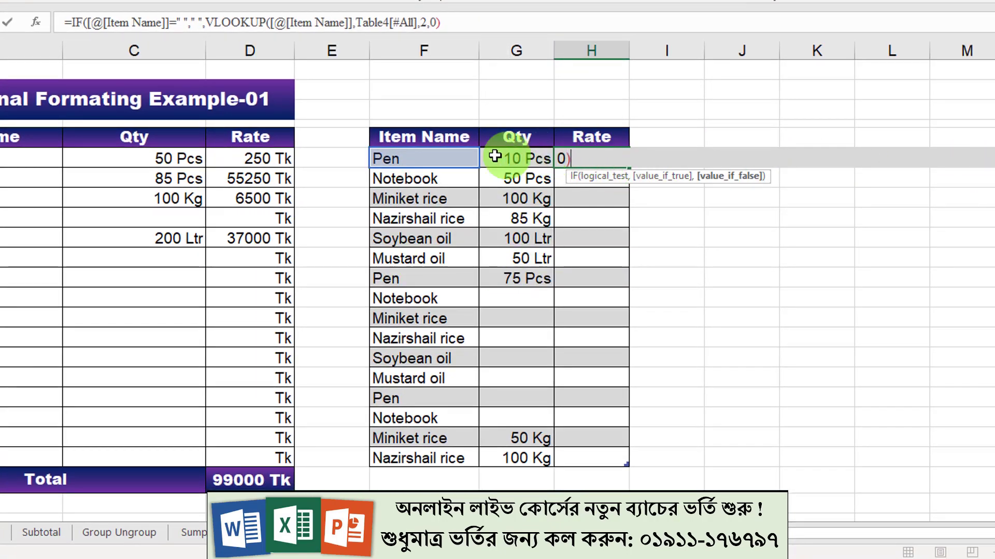
click(472, 28)
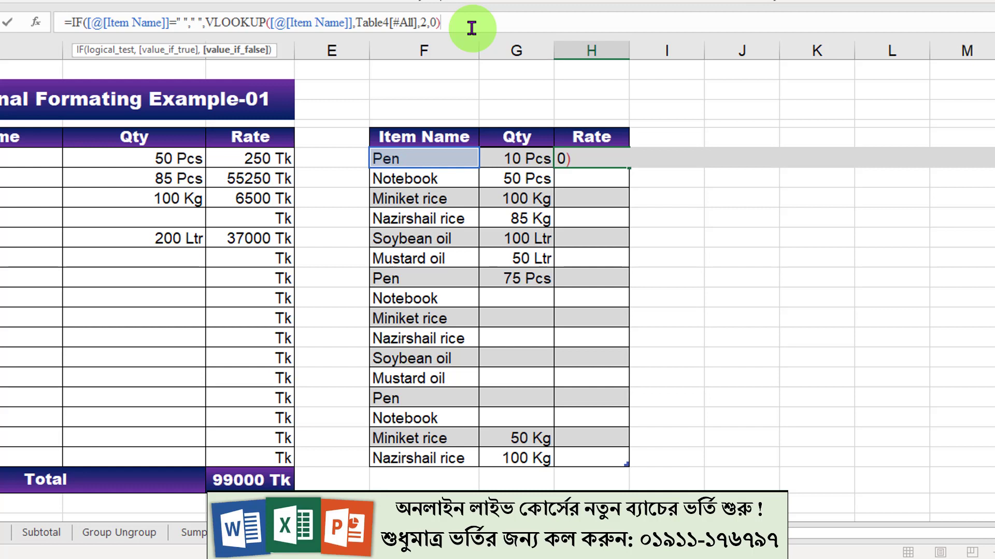
text())
key(Return)
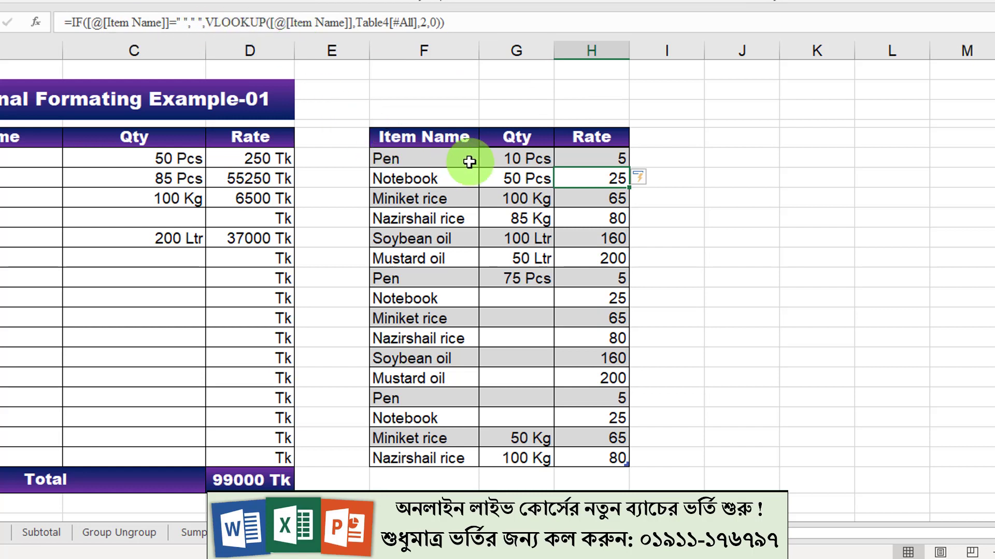
drag(78, 29, 79, 91)
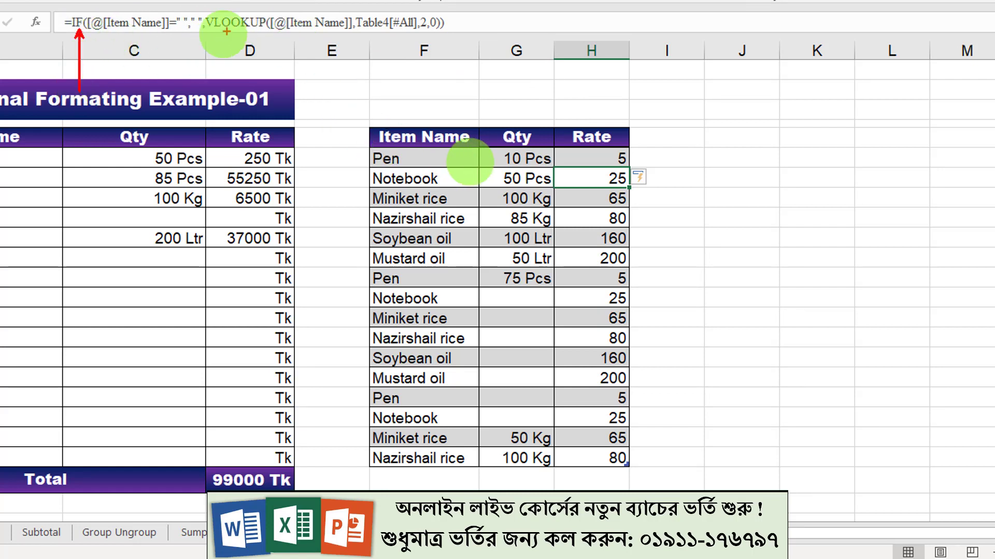
drag(234, 31, 236, 98)
drag(430, 13, 454, 36)
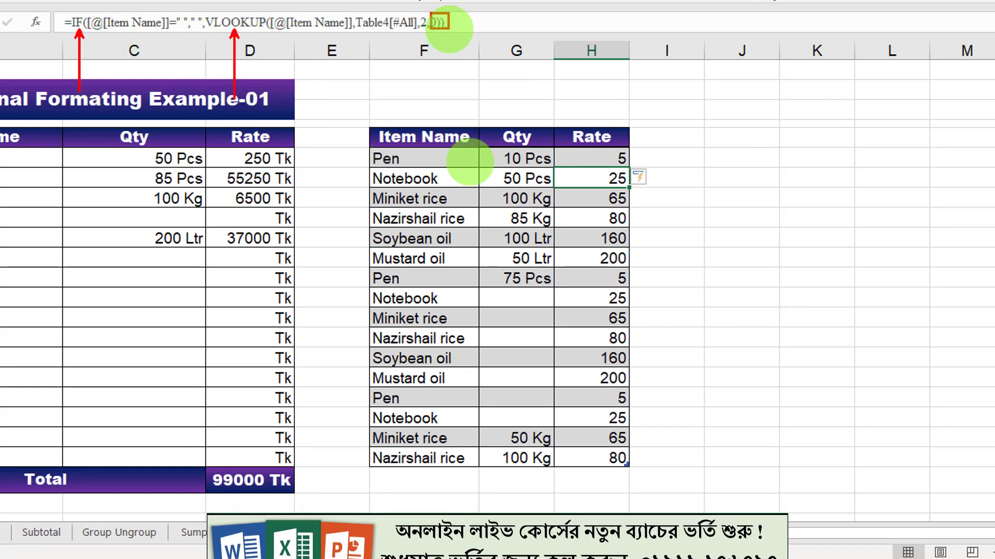
key(Escape)
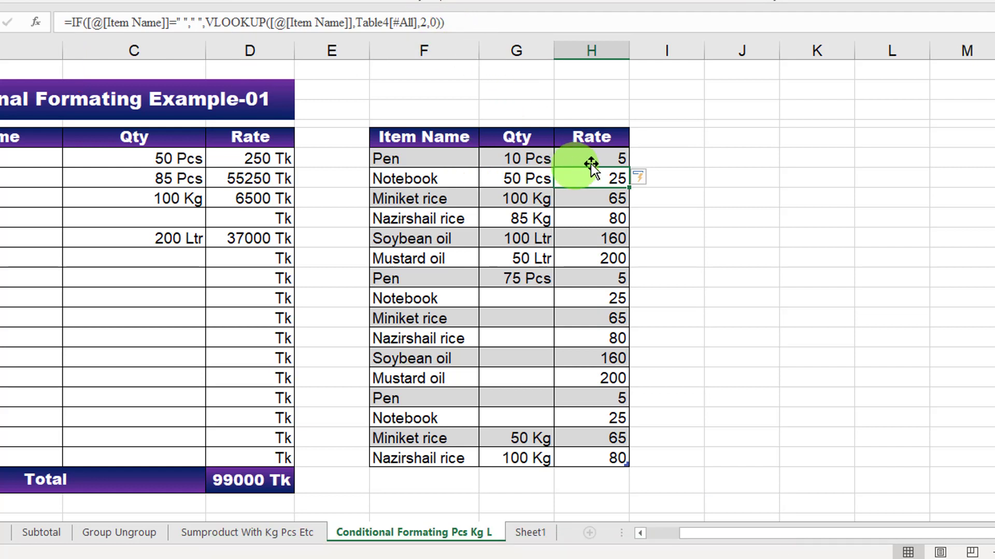
click(591, 159)
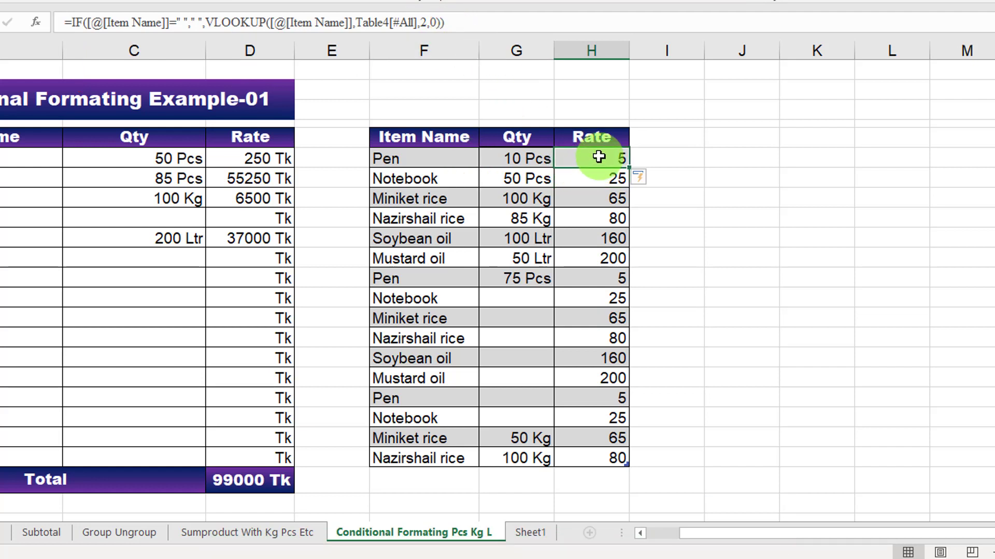
click(445, 159)
click(585, 161)
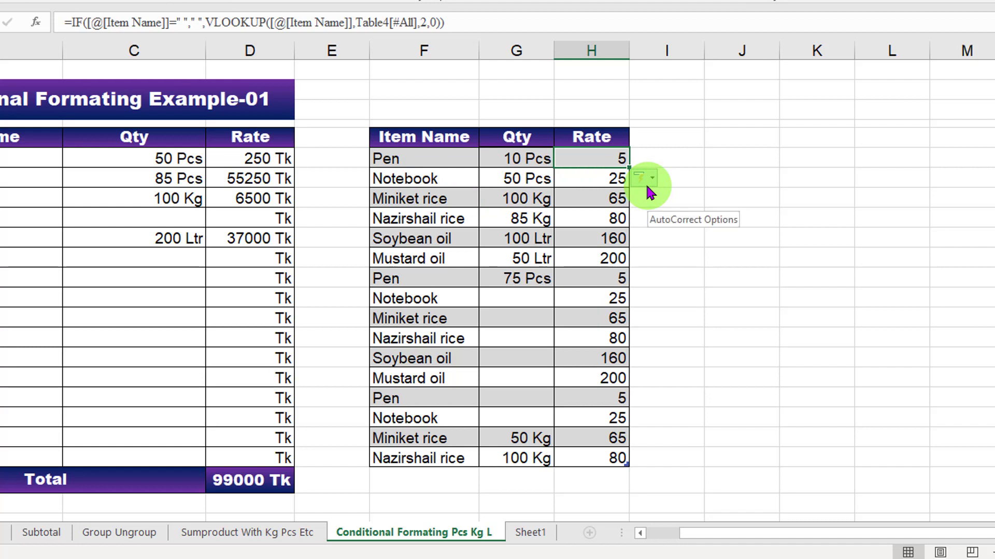
click(611, 197)
Extend the Rate formula in H6 to multiply the IF result by the row's Qty
double_click(608, 162)
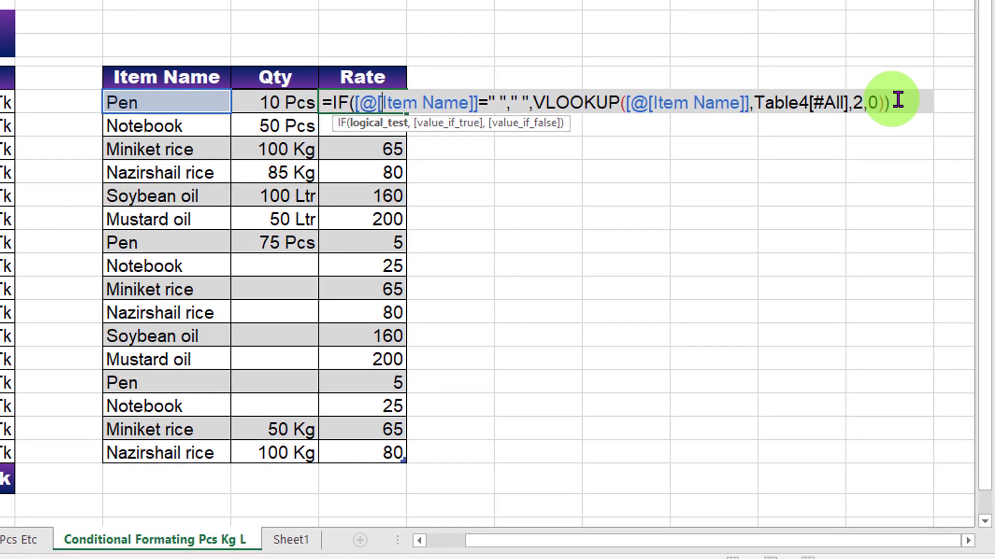
click(895, 101)
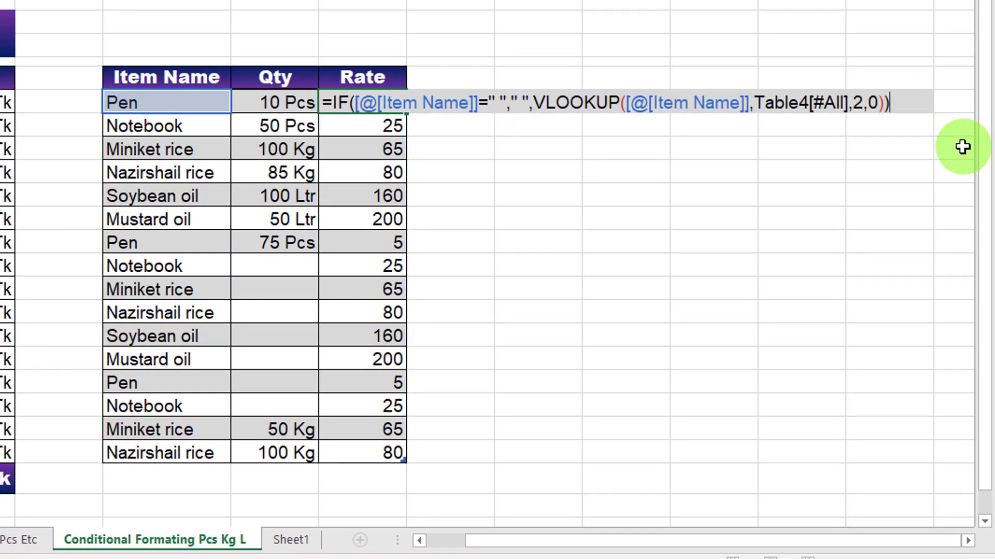
text(*)
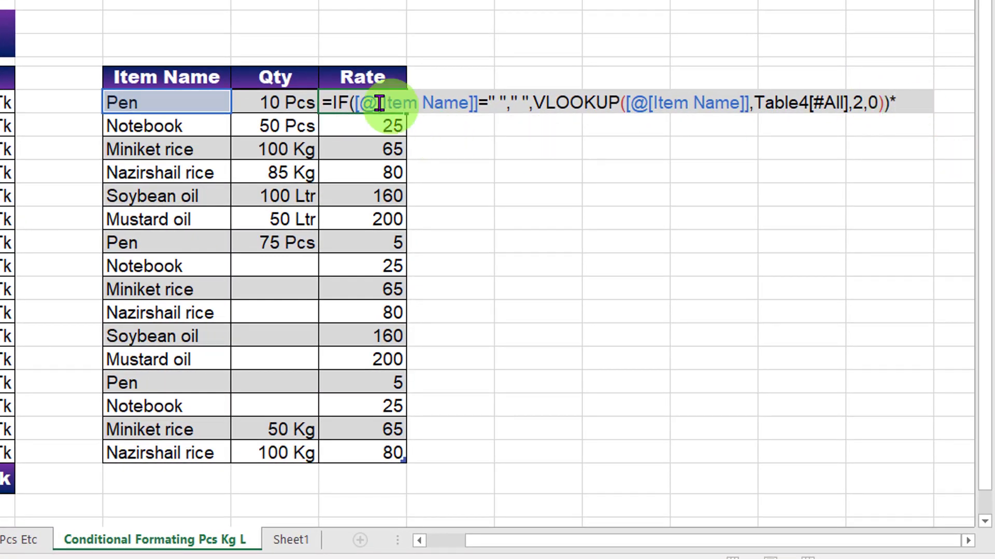
click(290, 103)
key(ctrl+Return)
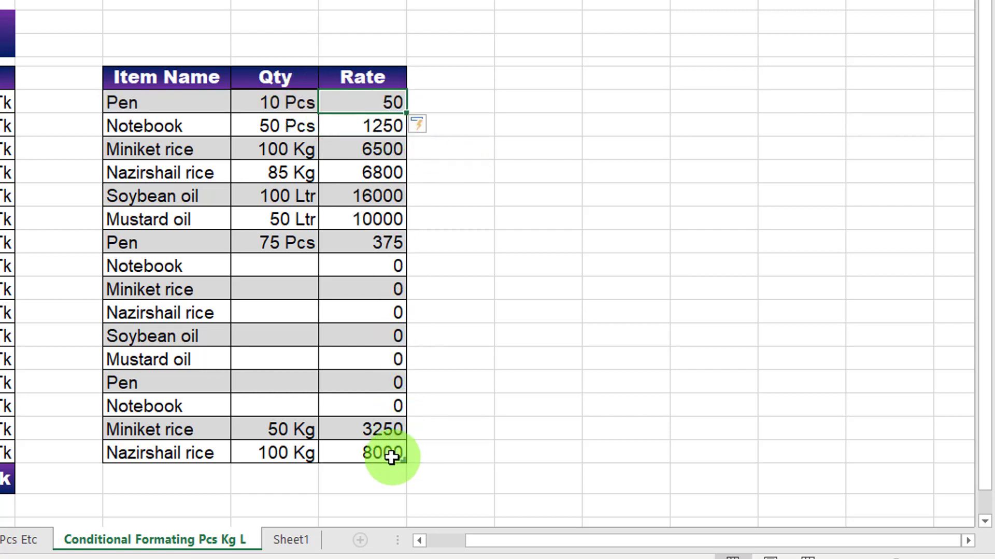
Enter a Qty of 80 for the second Notebook row and 200 for the Miniket rice row below it
click(295, 266)
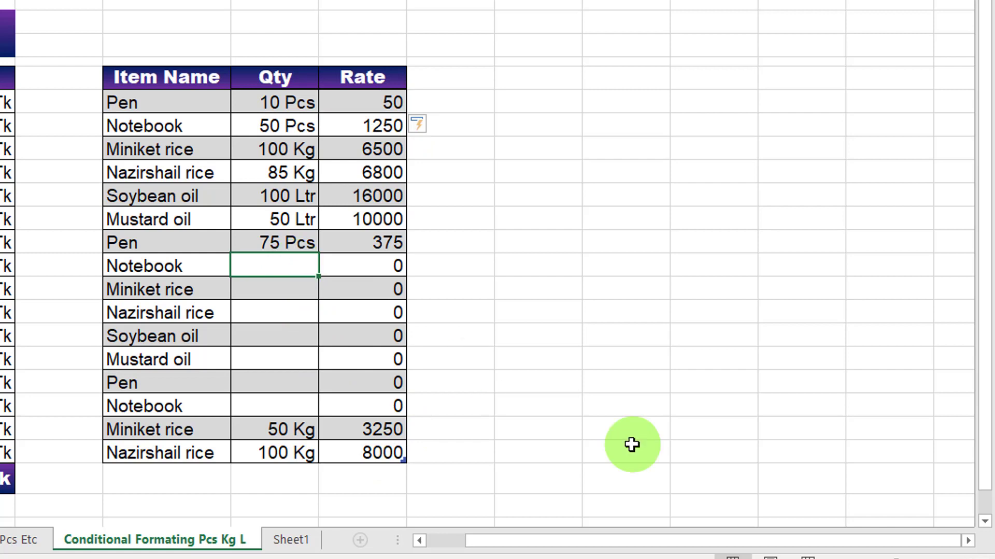
text(80)
click(335, 359)
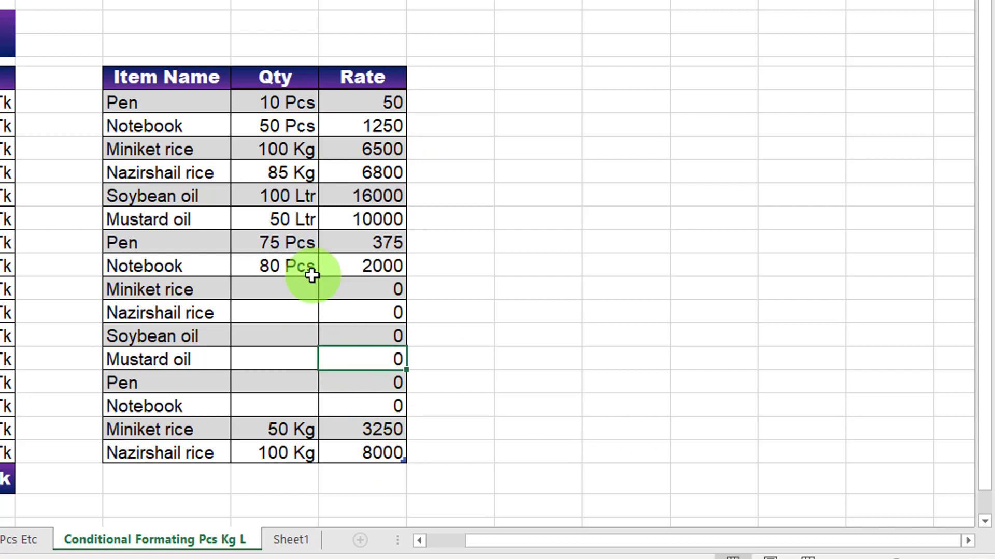
click(290, 289)
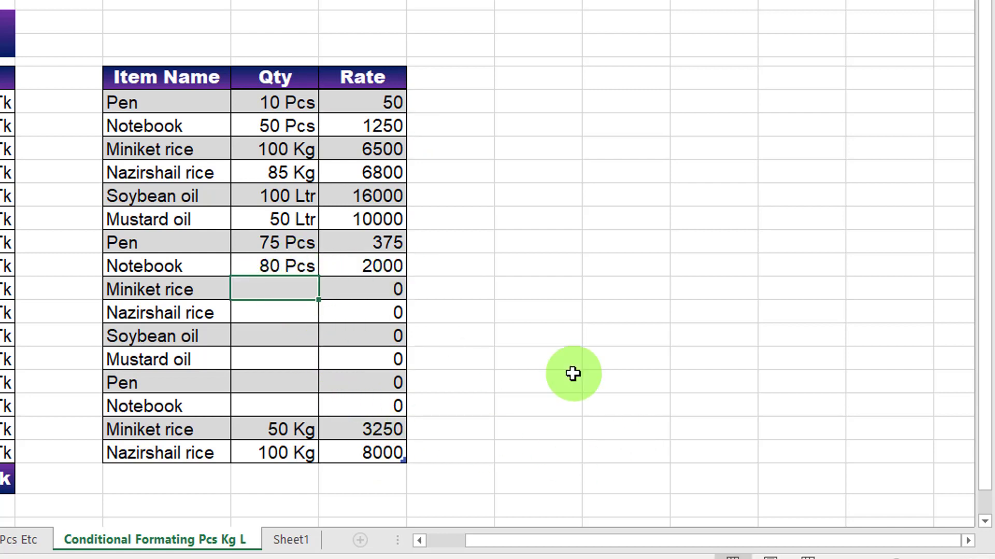
text(200)
click(303, 357)
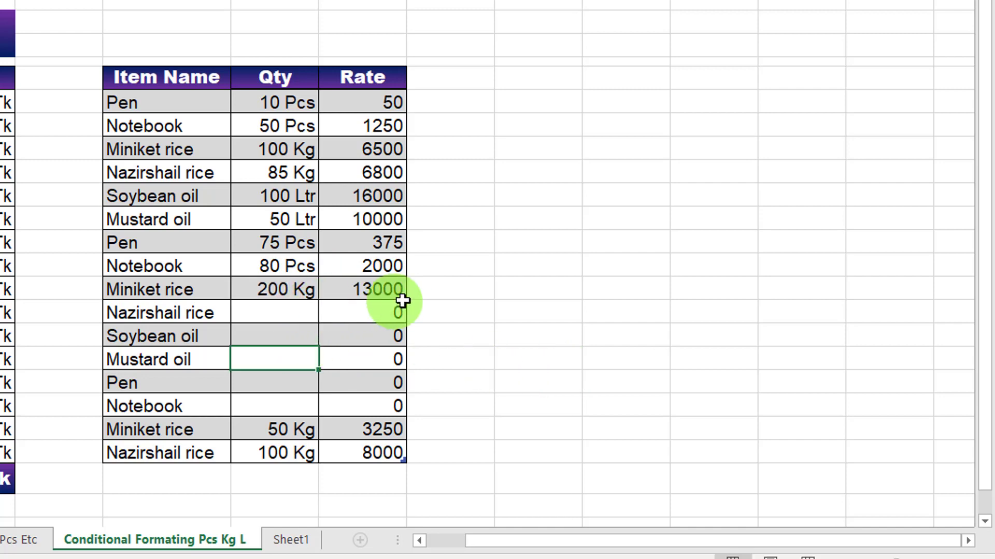
Append a new row directly below the table with the item name Pen and a Qty of 25
scroll(394, 414, down, 1)
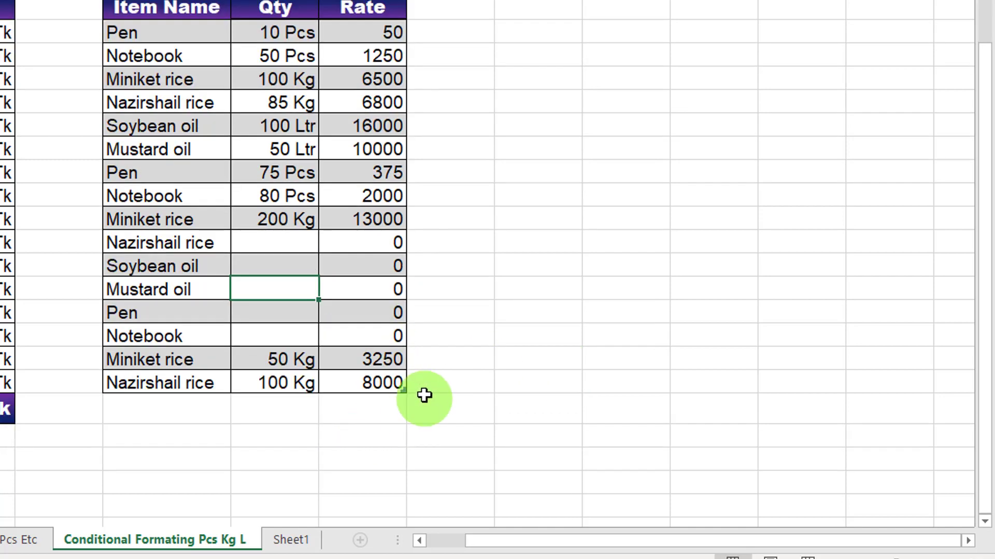
click(384, 383)
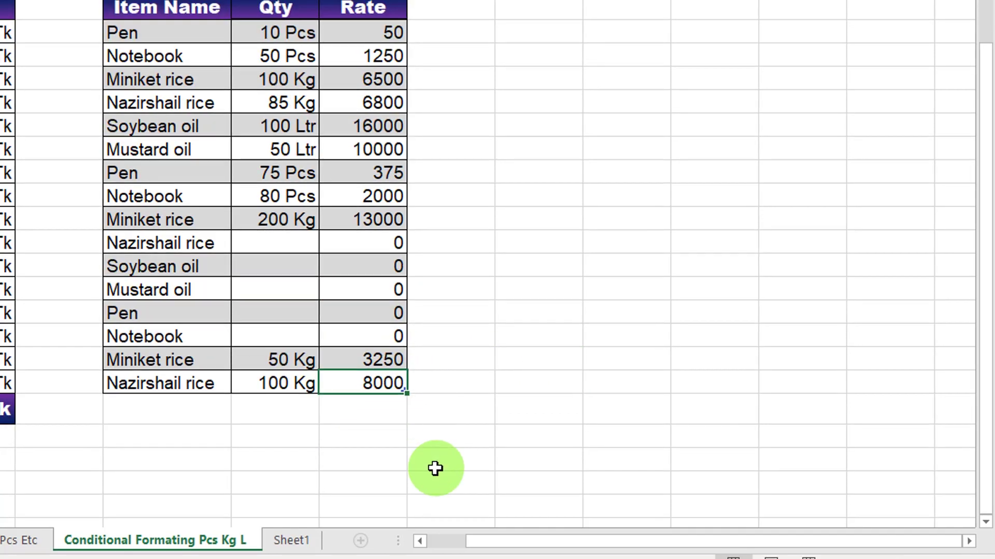
key(Down)
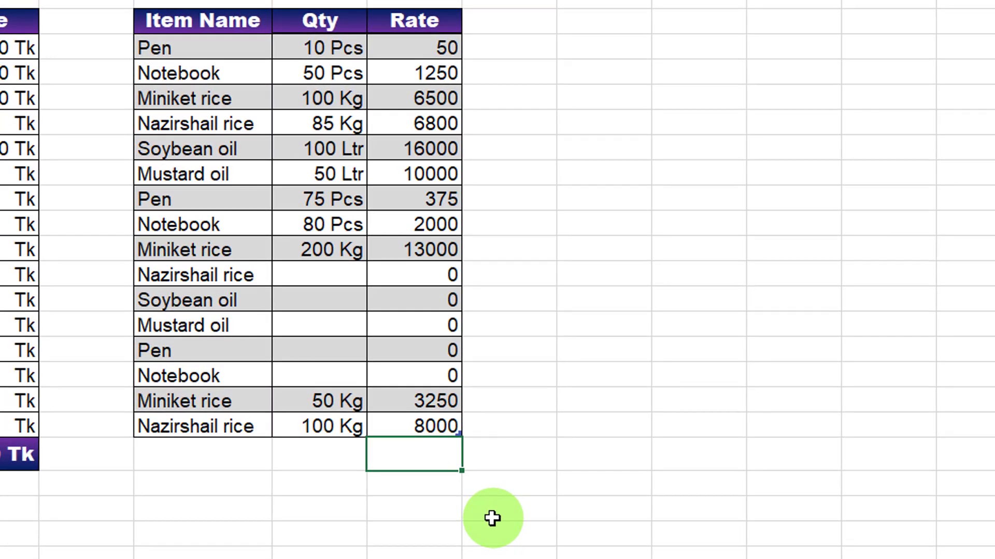
key(Left)
key(Left)
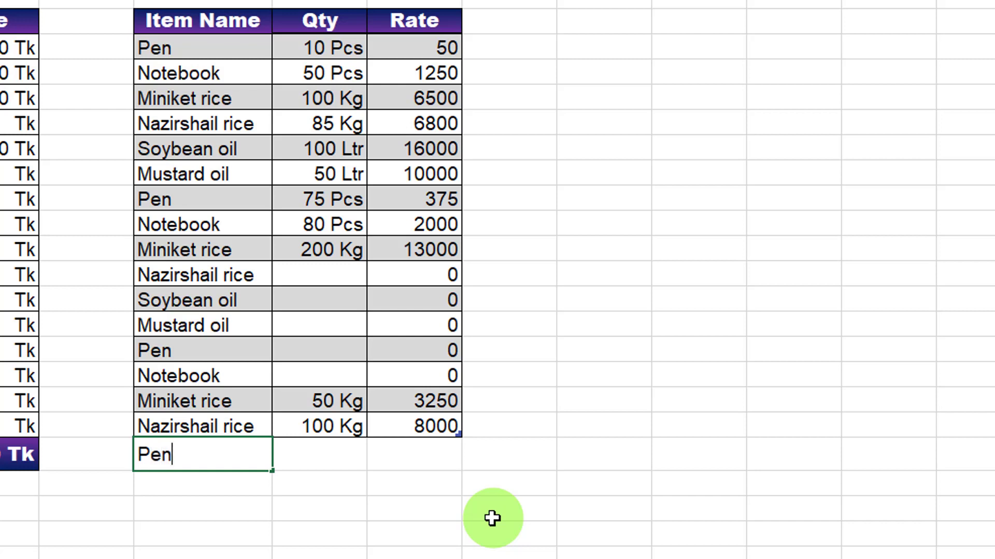
key(Tab)
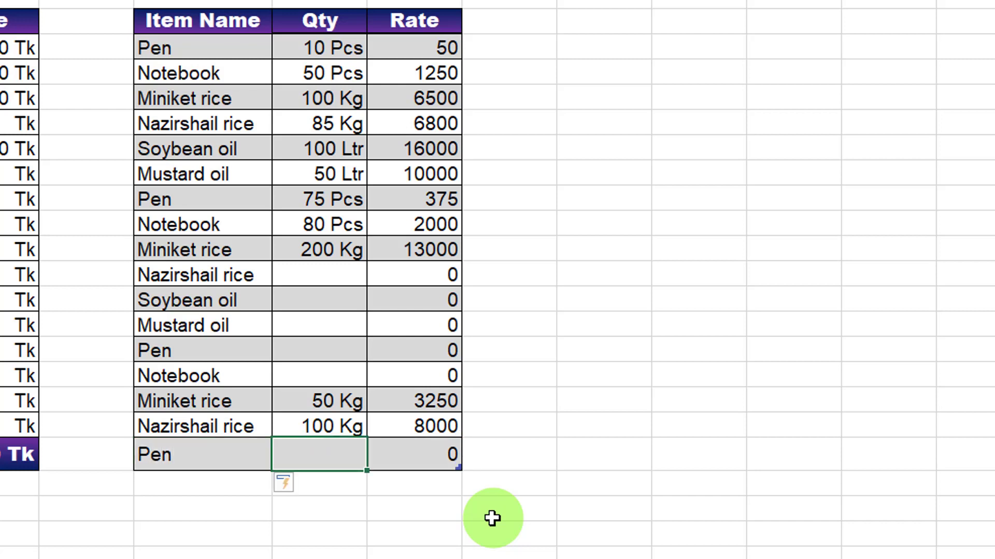
key(Tab)
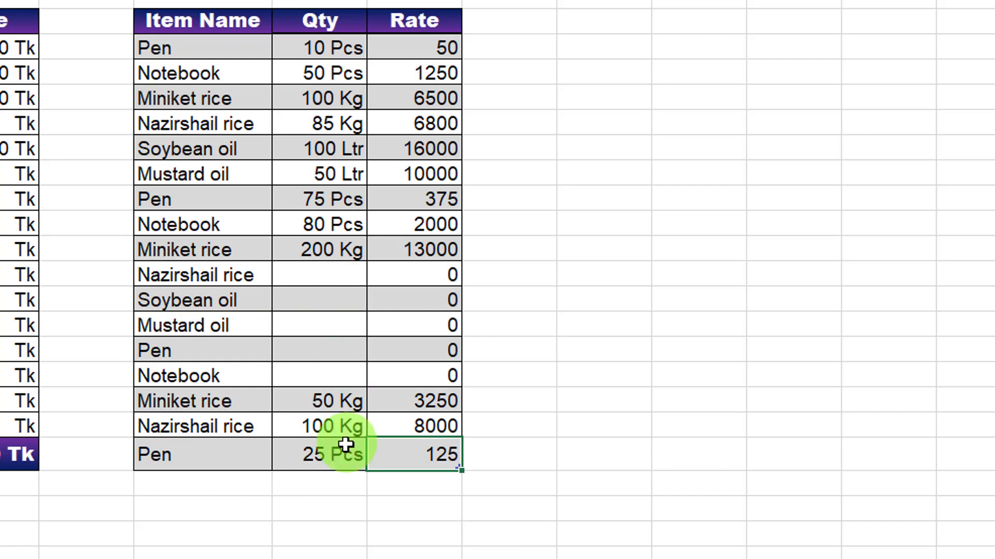
Append another row below the new Pen row with the item name Miniket rice and a Qty of 85
click(258, 481)
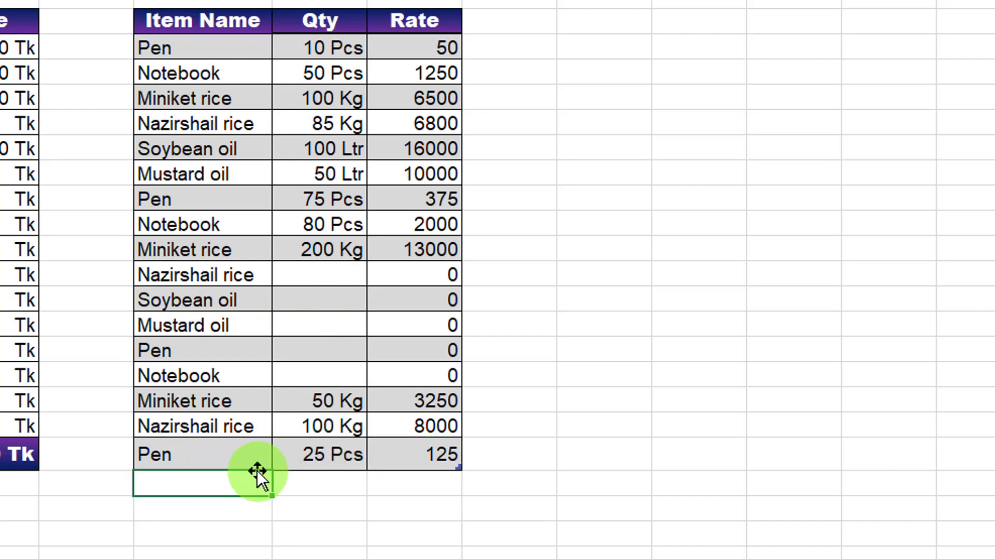
text(Minik)
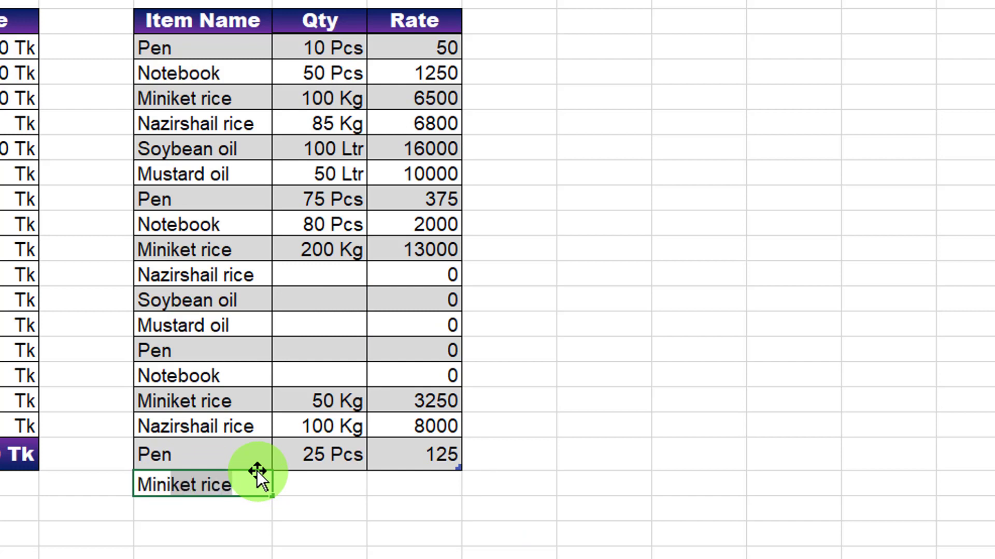
key(Tab)
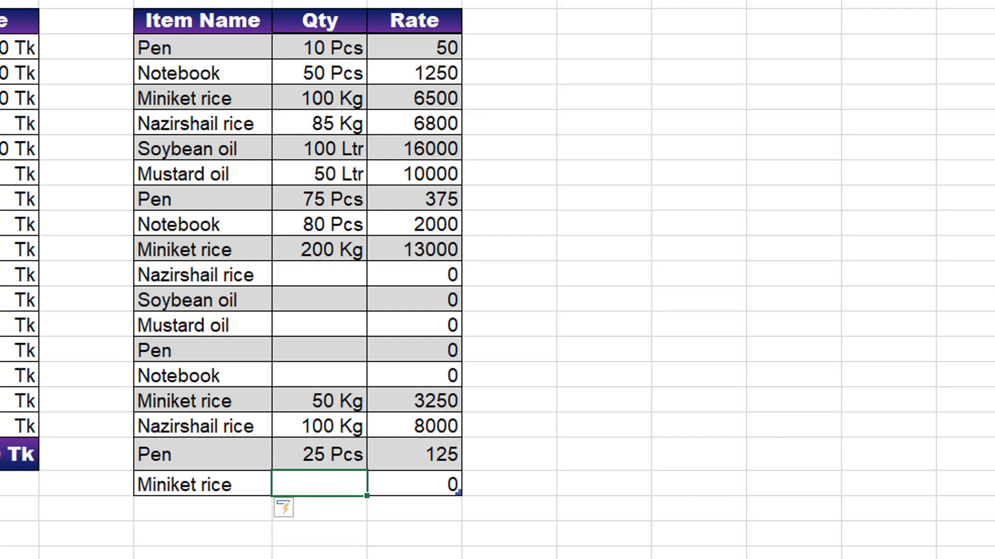
text(85)
key(Return)
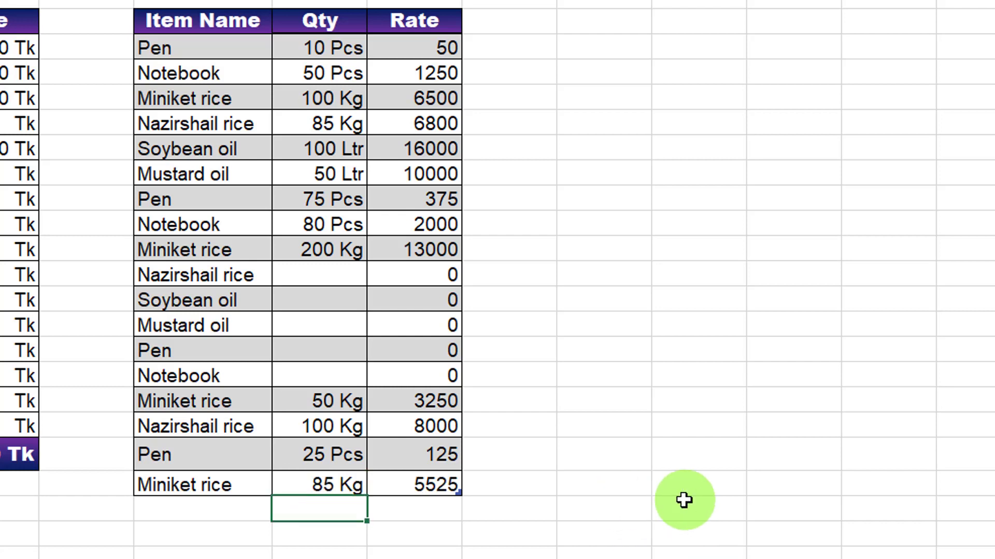